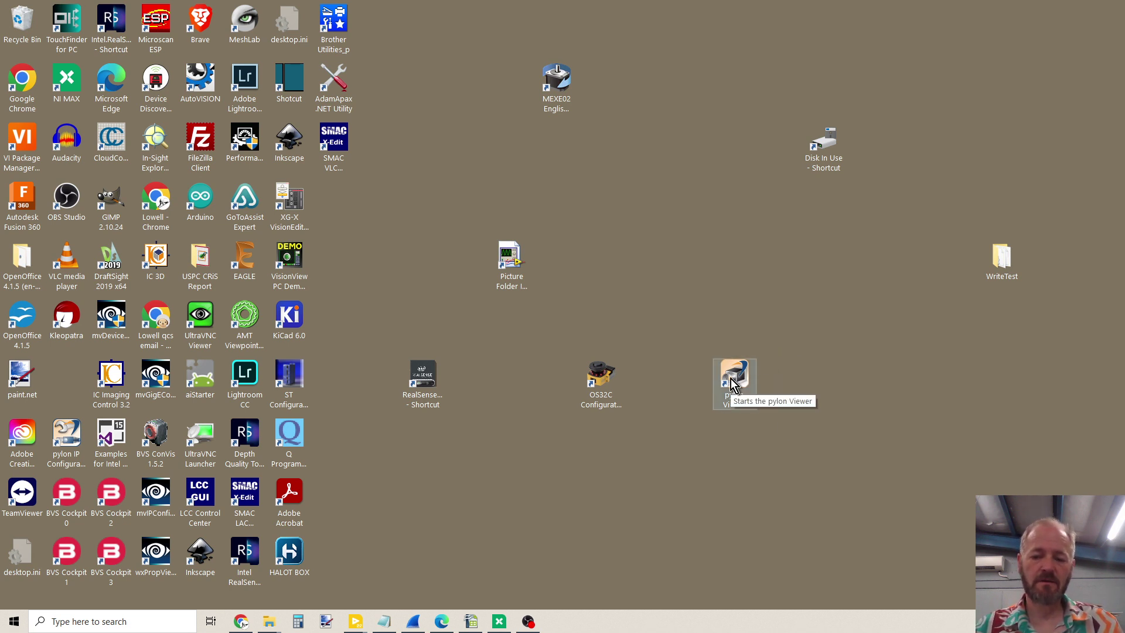
Search Windows for 'pylon' and launch pylon Viewer from the best match.
drag(734, 385, 725, 351)
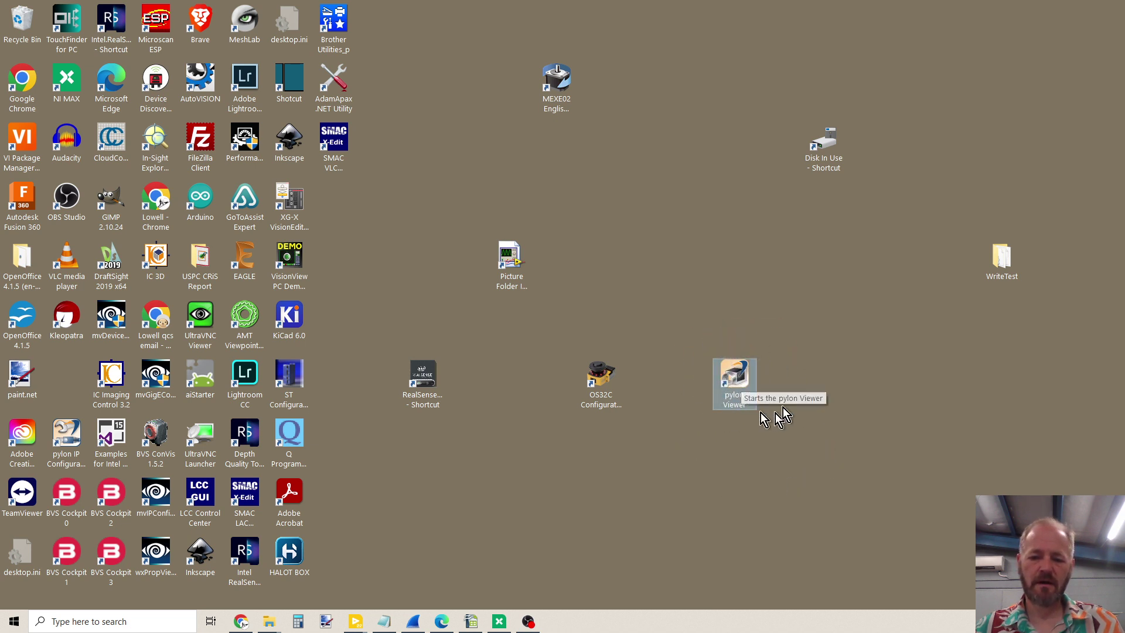
click(129, 622)
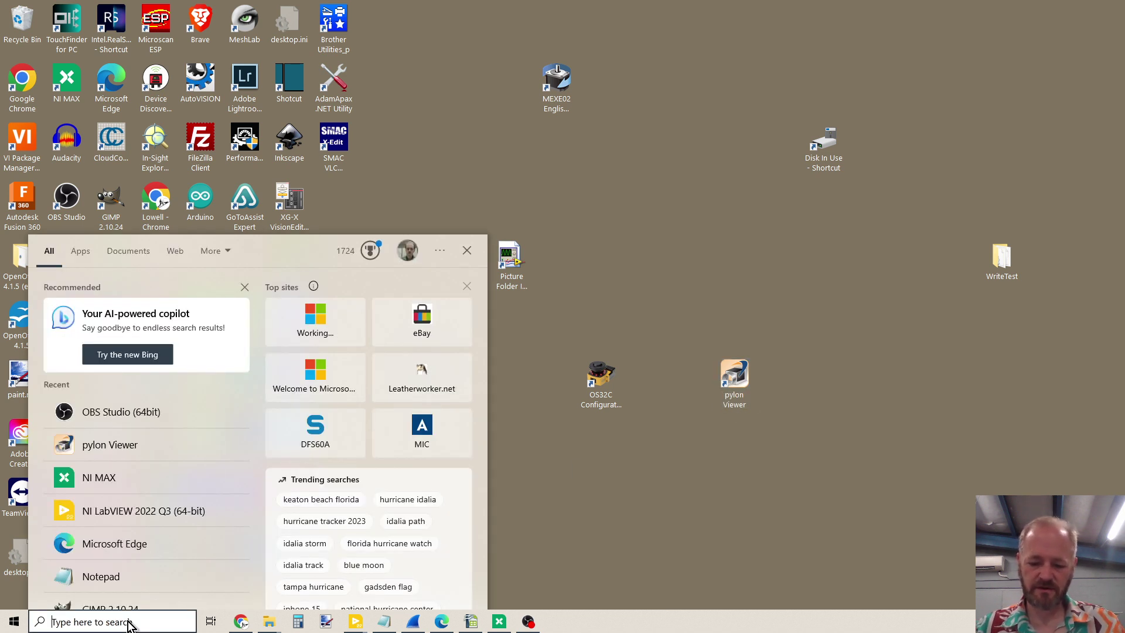
text(ptlone)
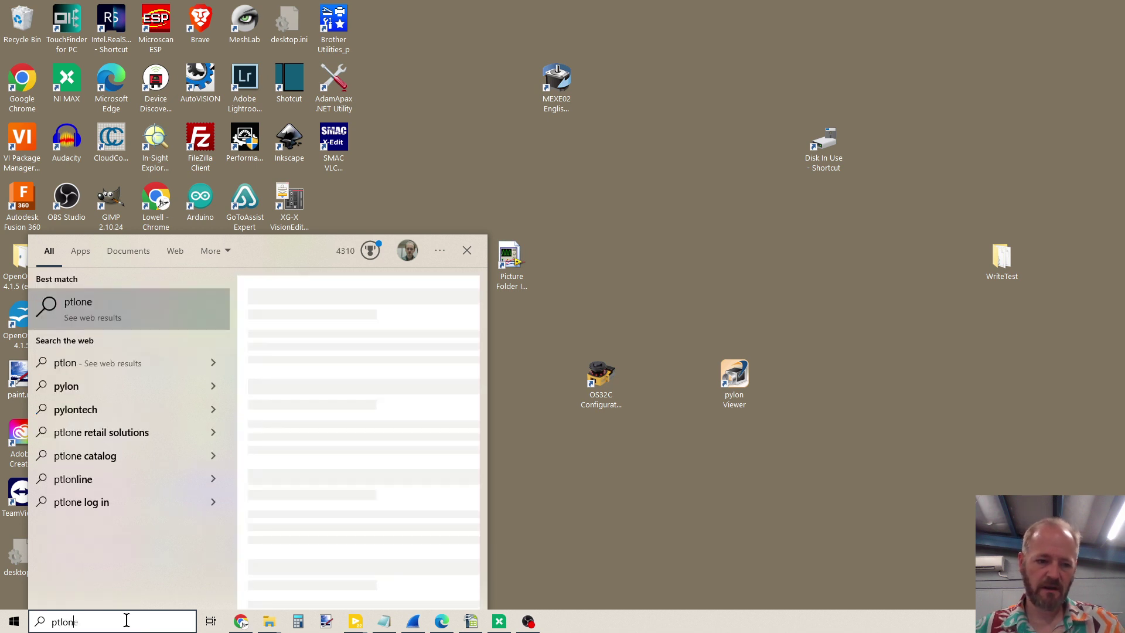
key(BackSpace)
key(BackSpace)
key(BackSpace)
key(BackSpace)
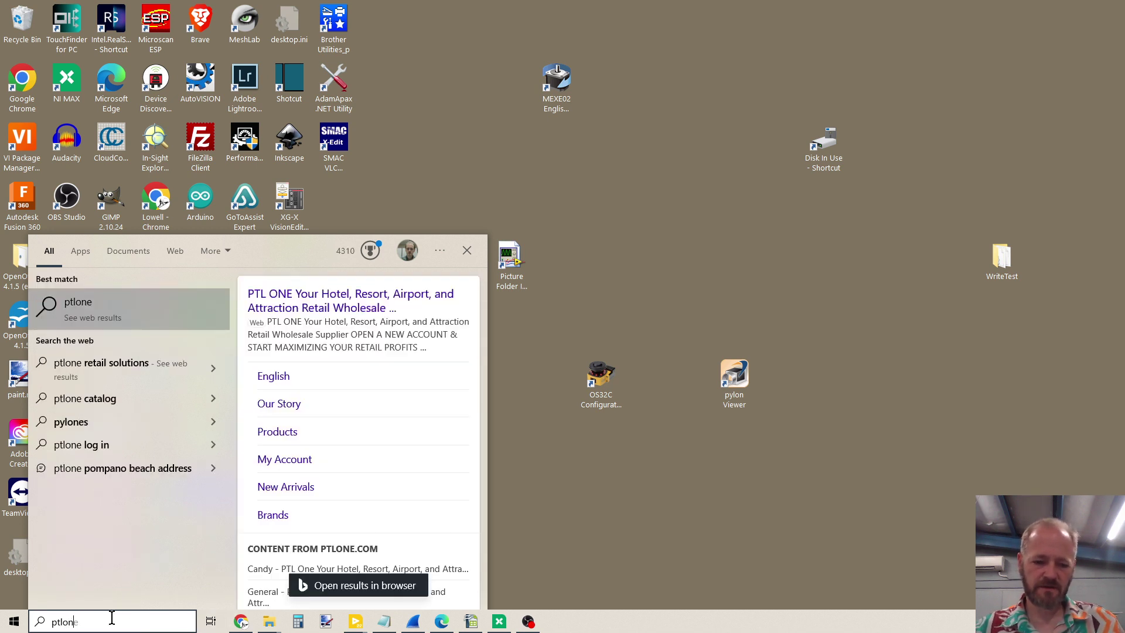
key(BackSpace)
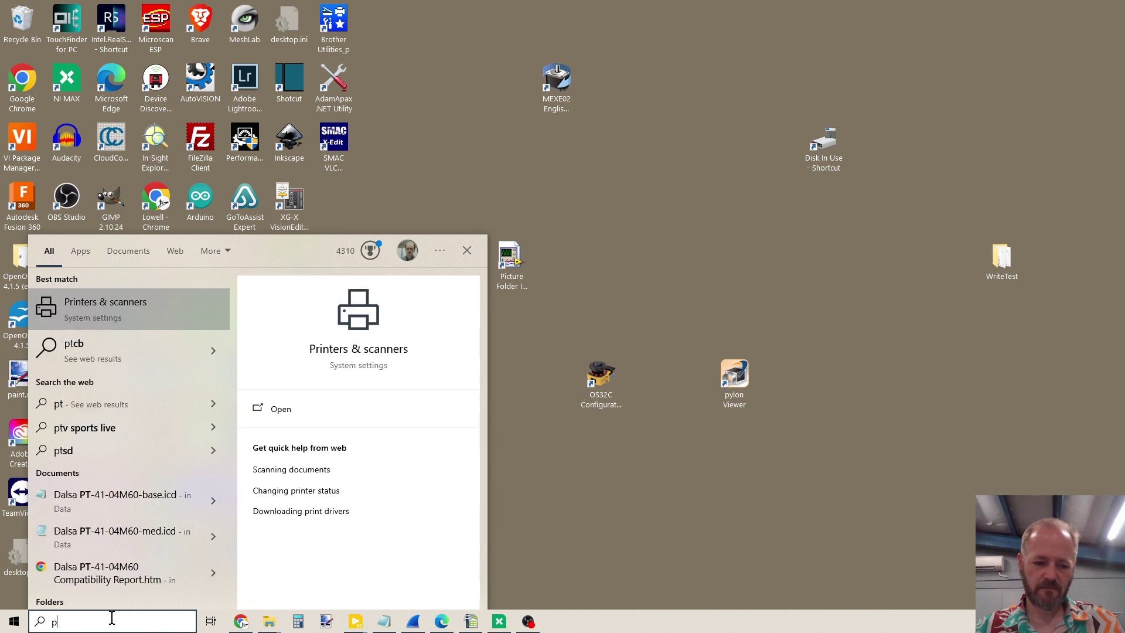
text(ylon)
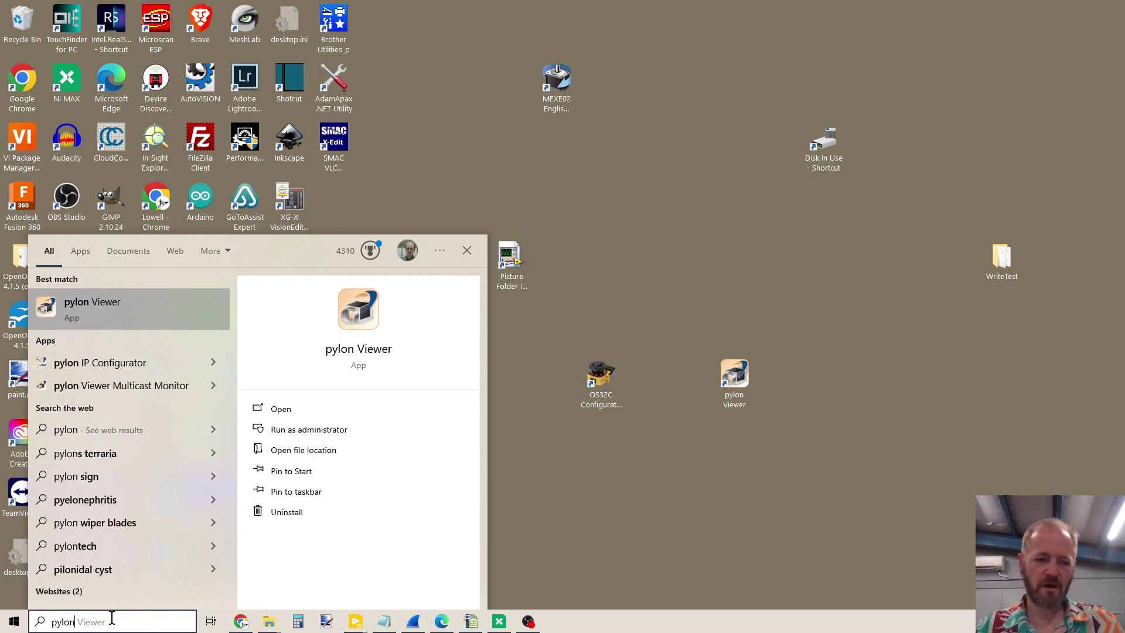
click(90, 315)
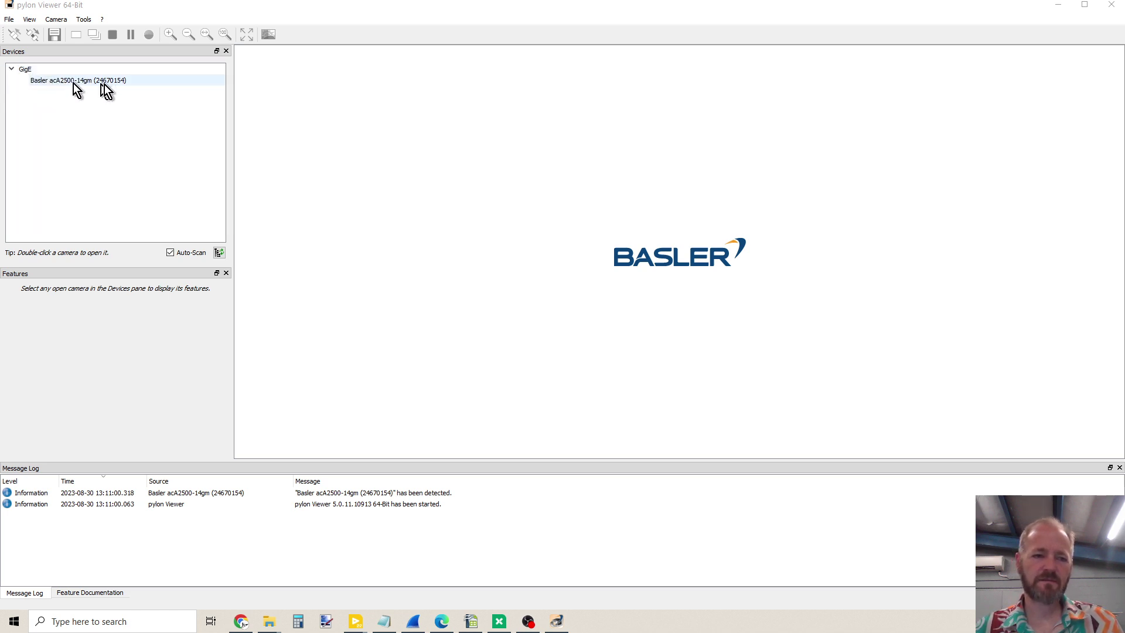
Locate the Basler acA2500-14gm camera under GigE in pylon Viewer's Devices pane.
mouse_move(72, 75)
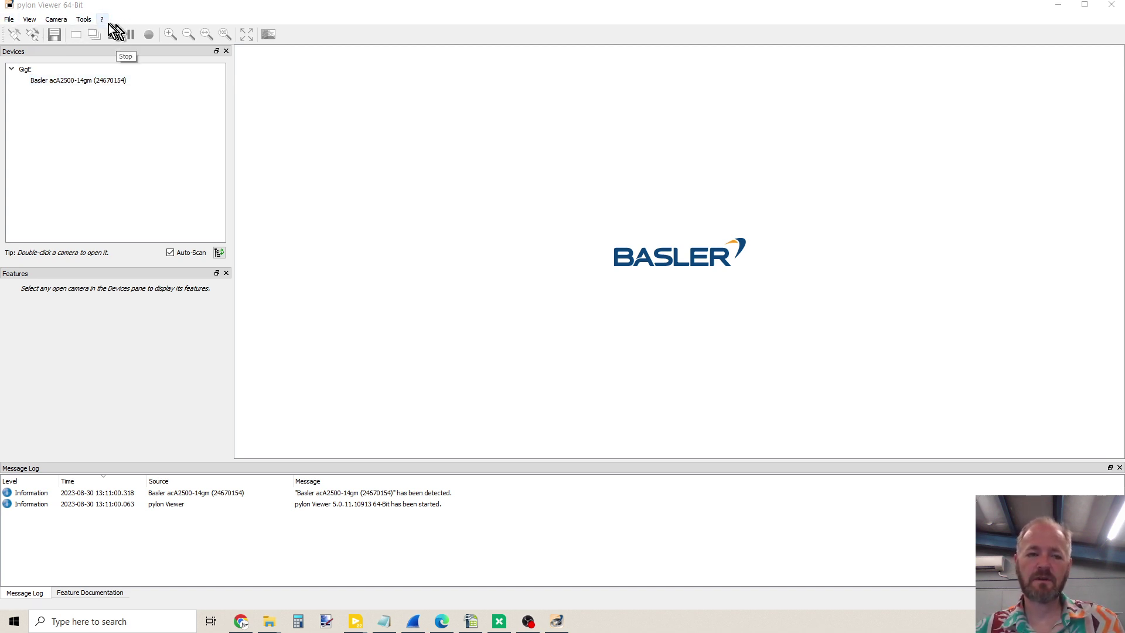
Launch pylon IP Configurator from pylon Viewer's Tools menu.
click(79, 20)
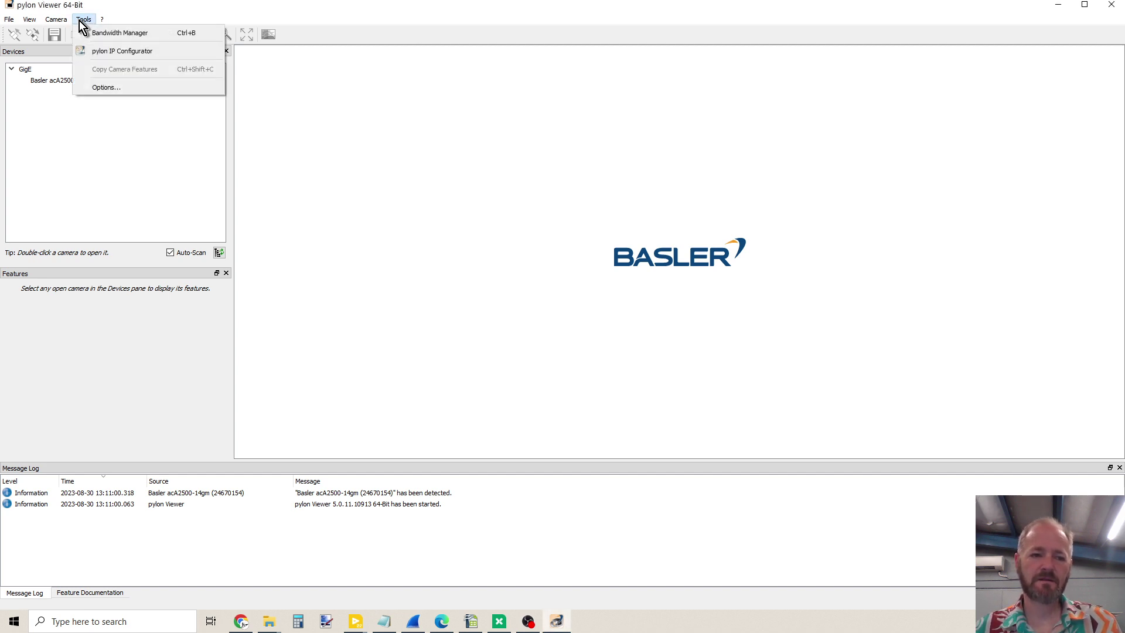
click(163, 51)
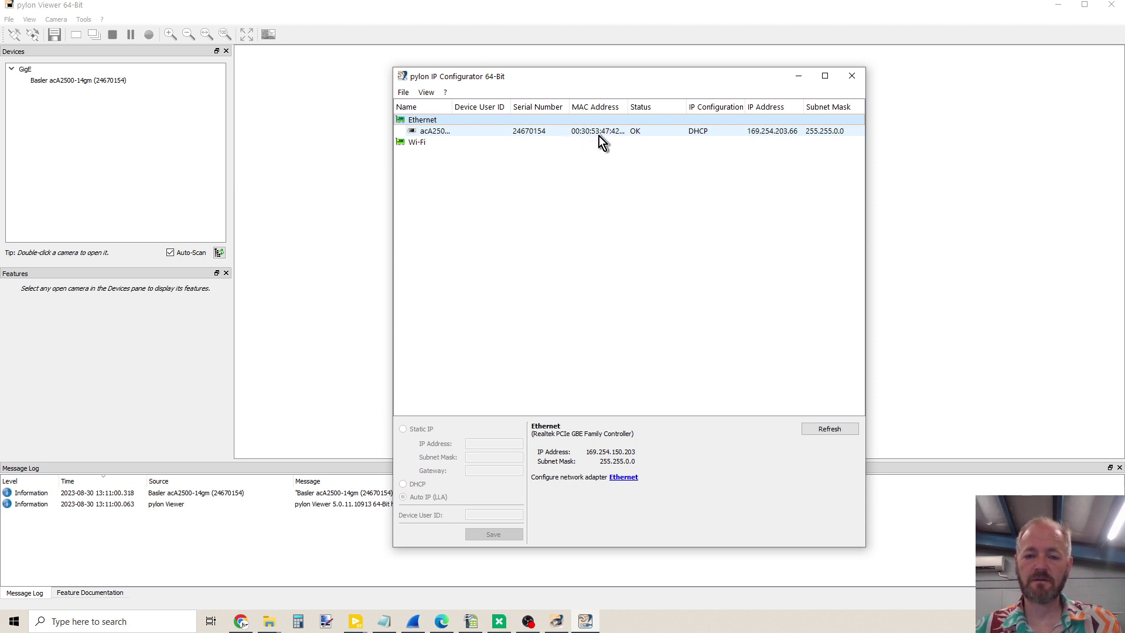
Show the acA2500-14gm's DHCP settings: IP 169.254.203.66, mask 255.255.0.0, gateway 0.0.0.0.
click(696, 131)
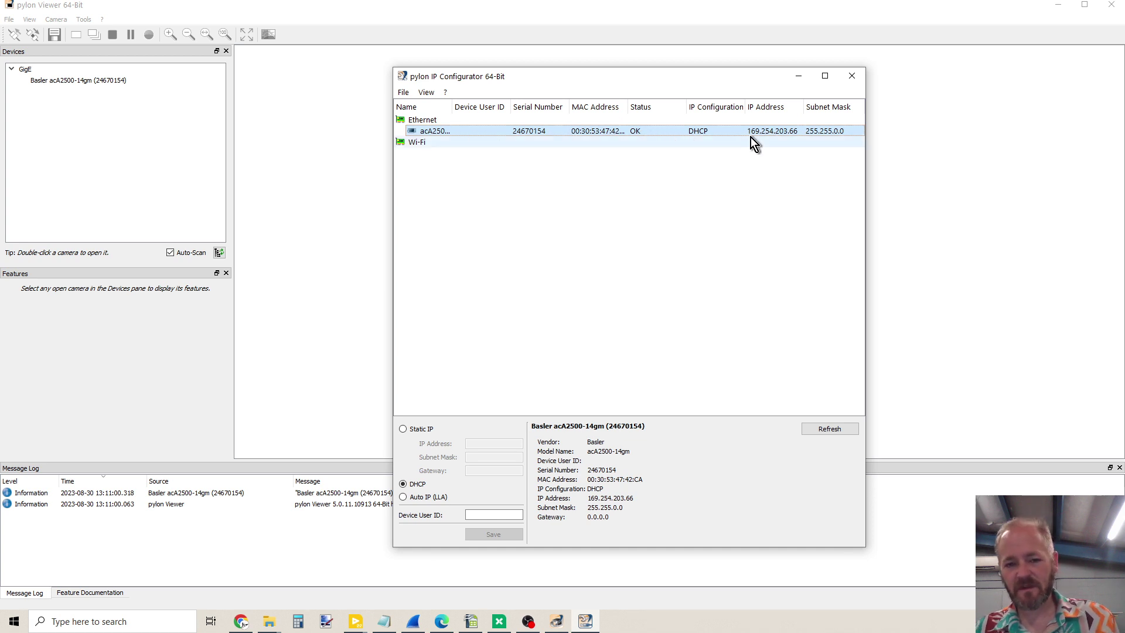
click(412, 121)
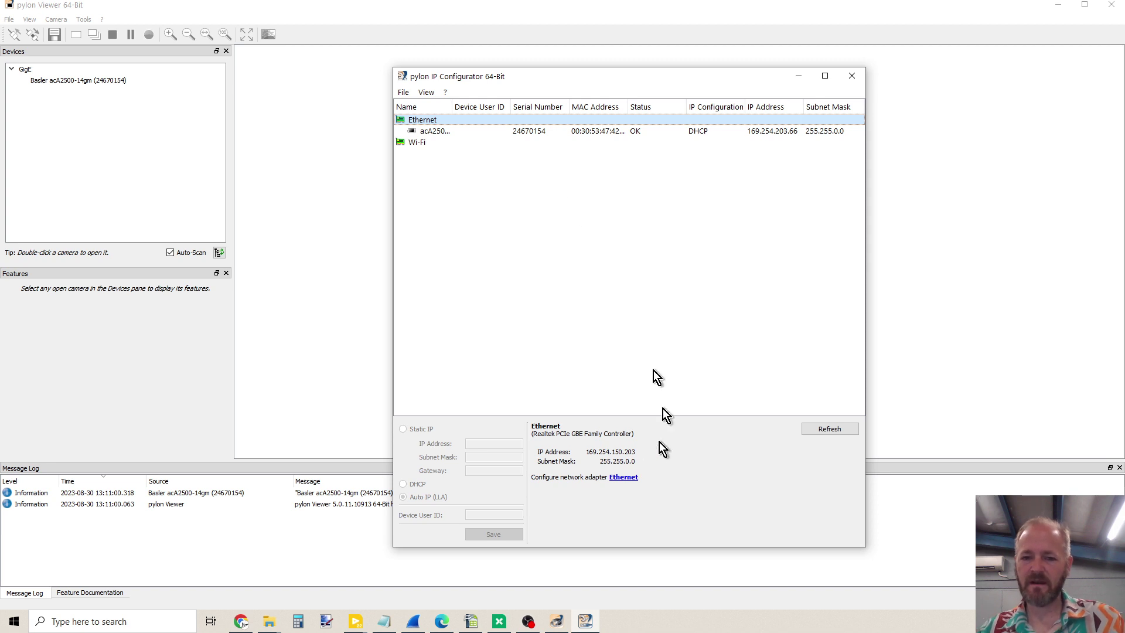
click(437, 131)
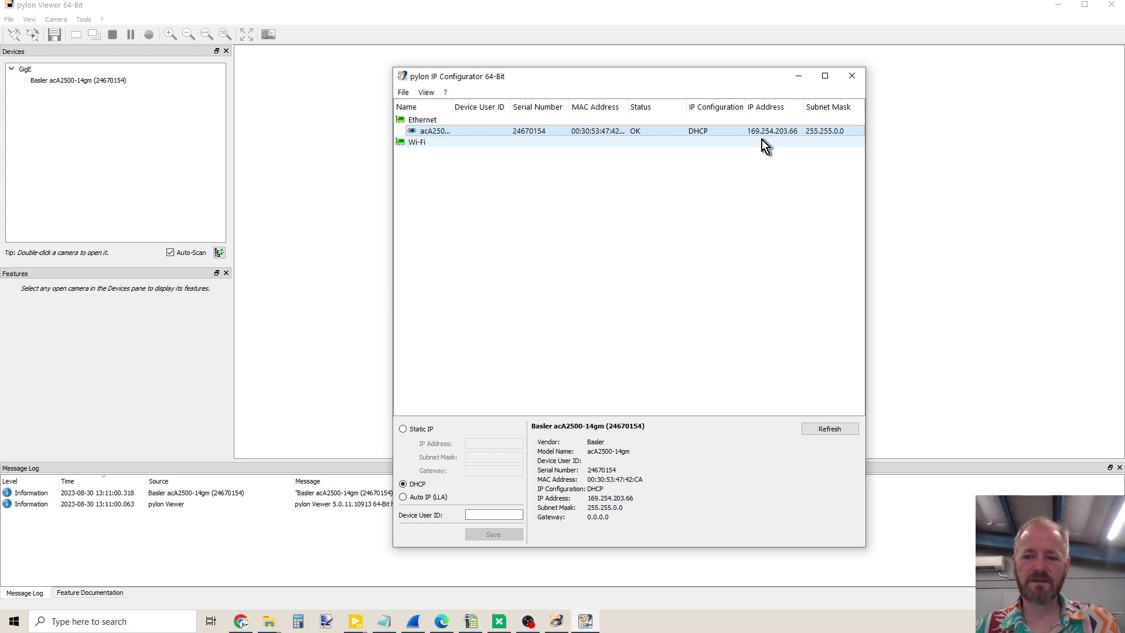
click(423, 121)
click(430, 130)
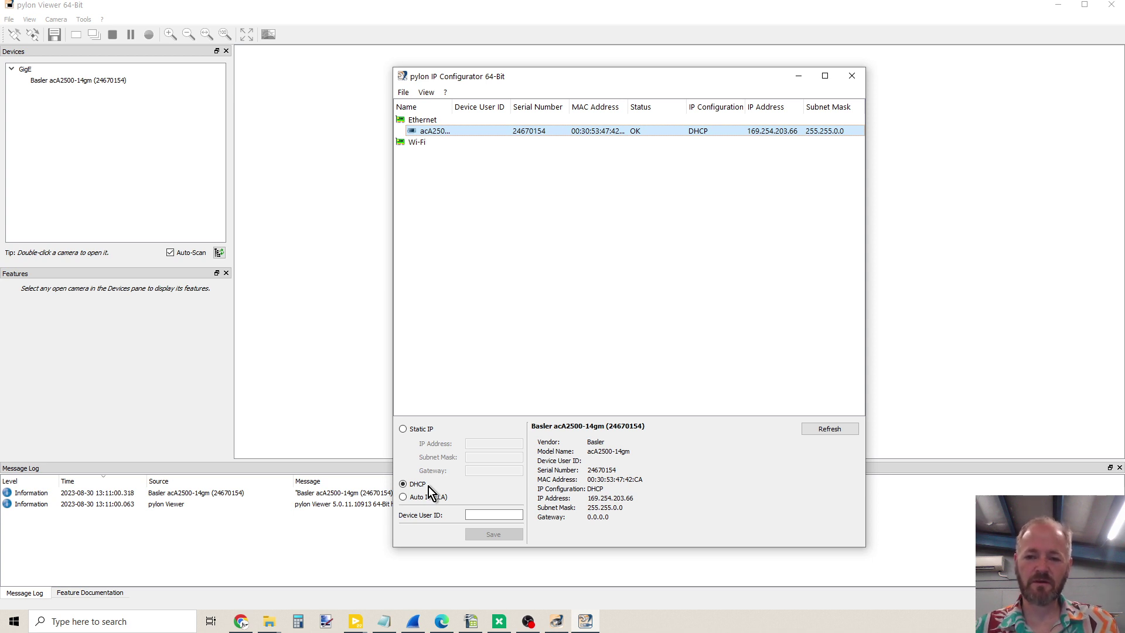
click(425, 121)
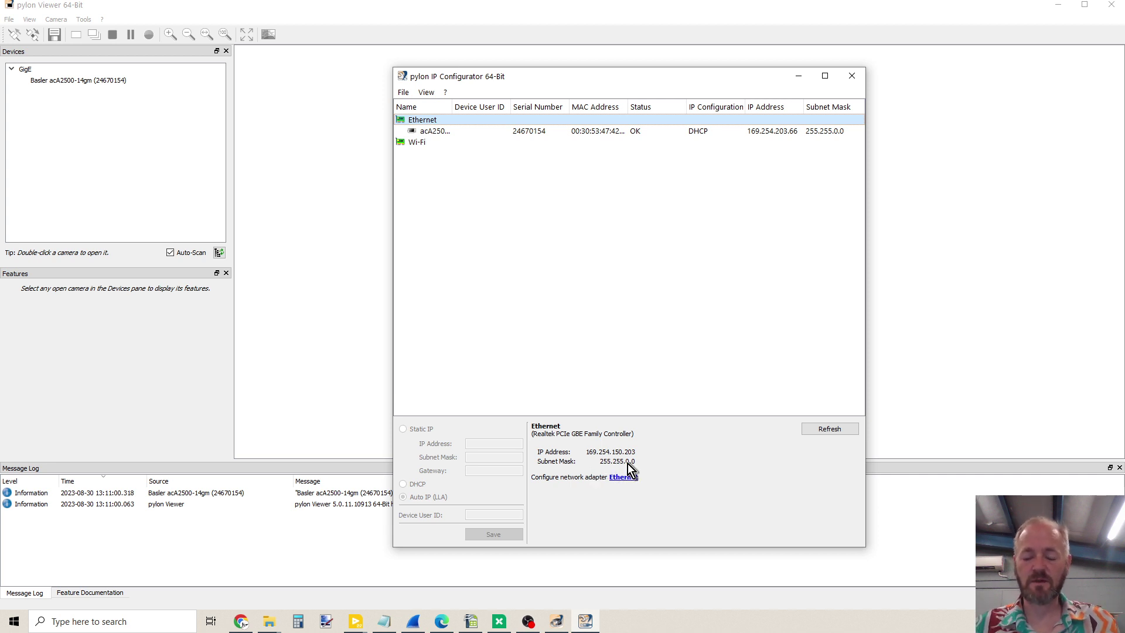
click(438, 131)
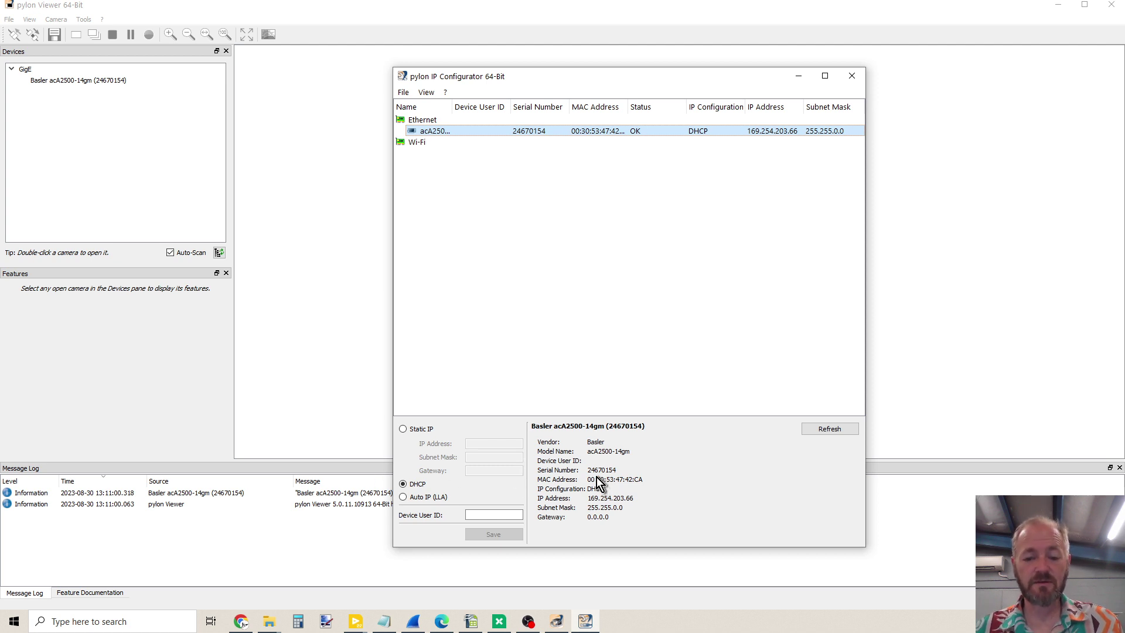
Switch the camera to Static IP and retype the address ending as 203.66.
click(404, 429)
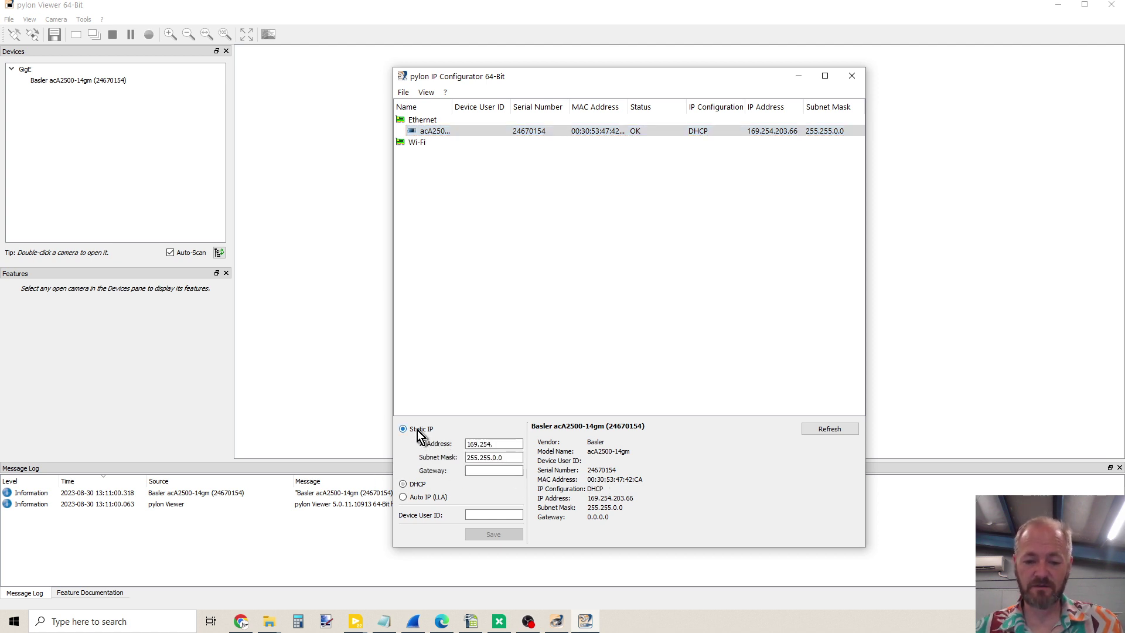
drag(522, 444, 495, 445)
key(BackSpace)
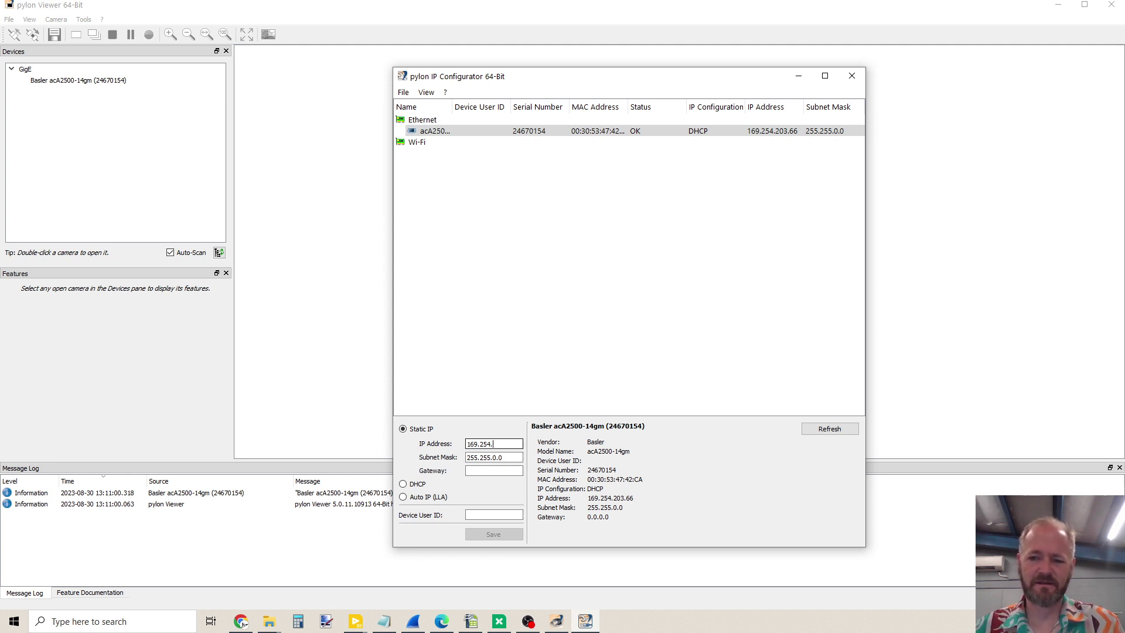
text(203)
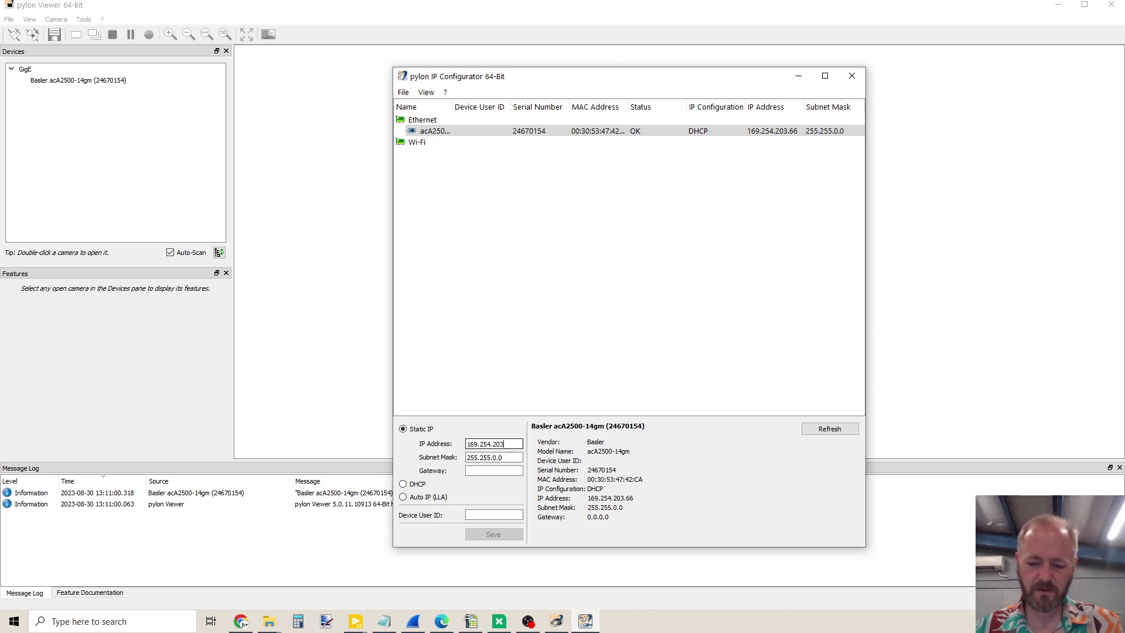
text(.66)
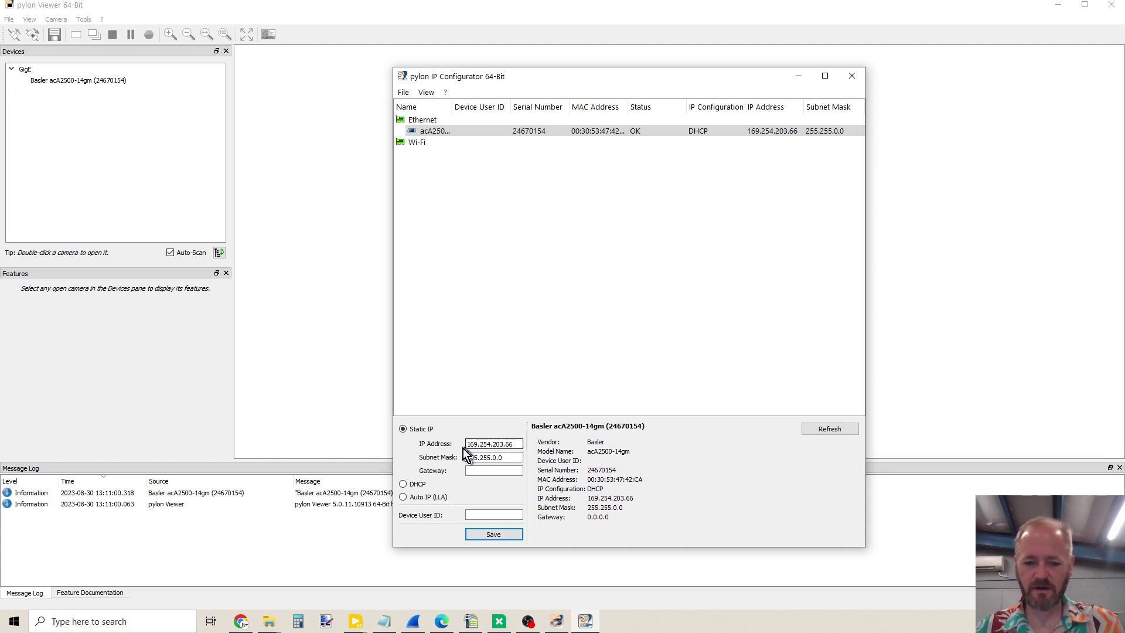
Save static IP 169.254.203.66 with subnet 255.255.0.0 to the camera.
click(503, 536)
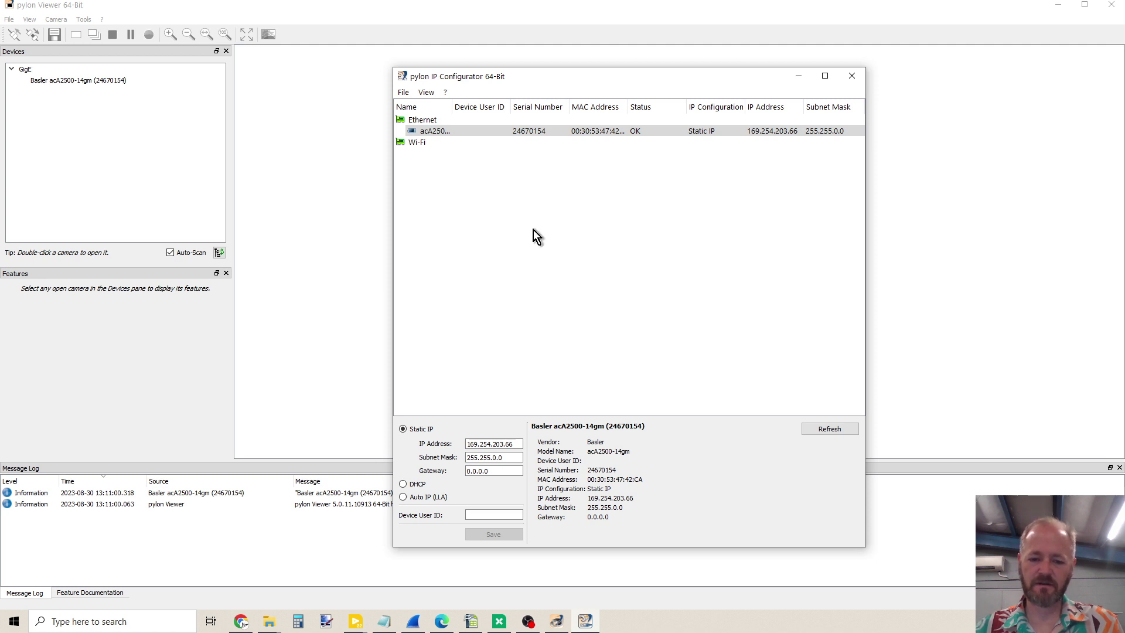
In Wireshark, inspect DHCP Discover 17680, then READREG_CMD 17420 and its READREG_ACK 17421.
click(413, 625)
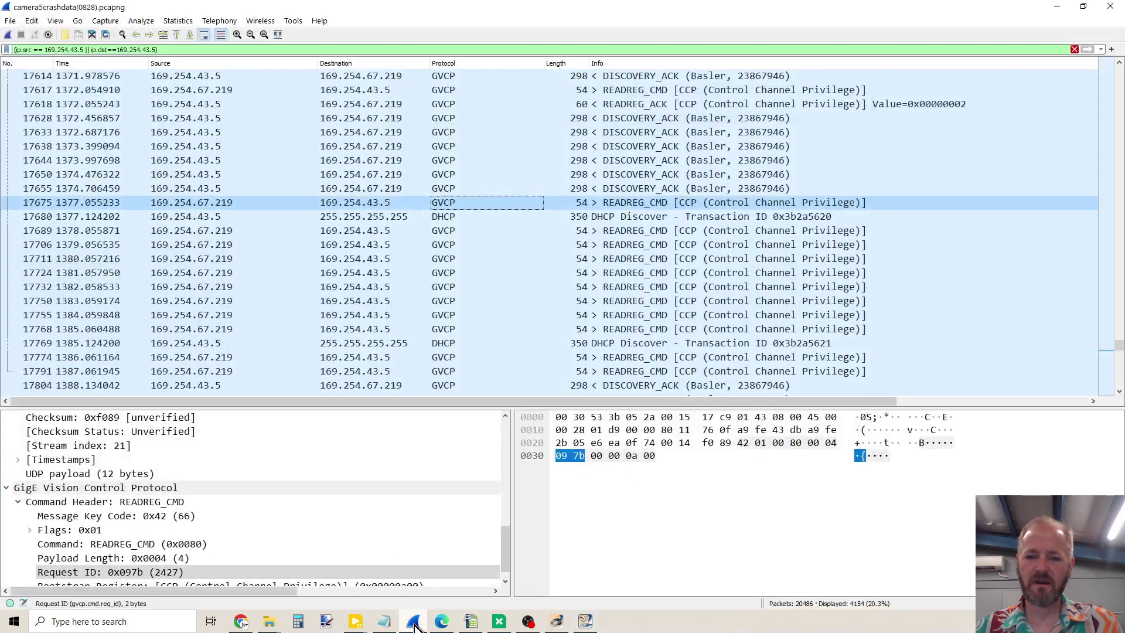
click(645, 218)
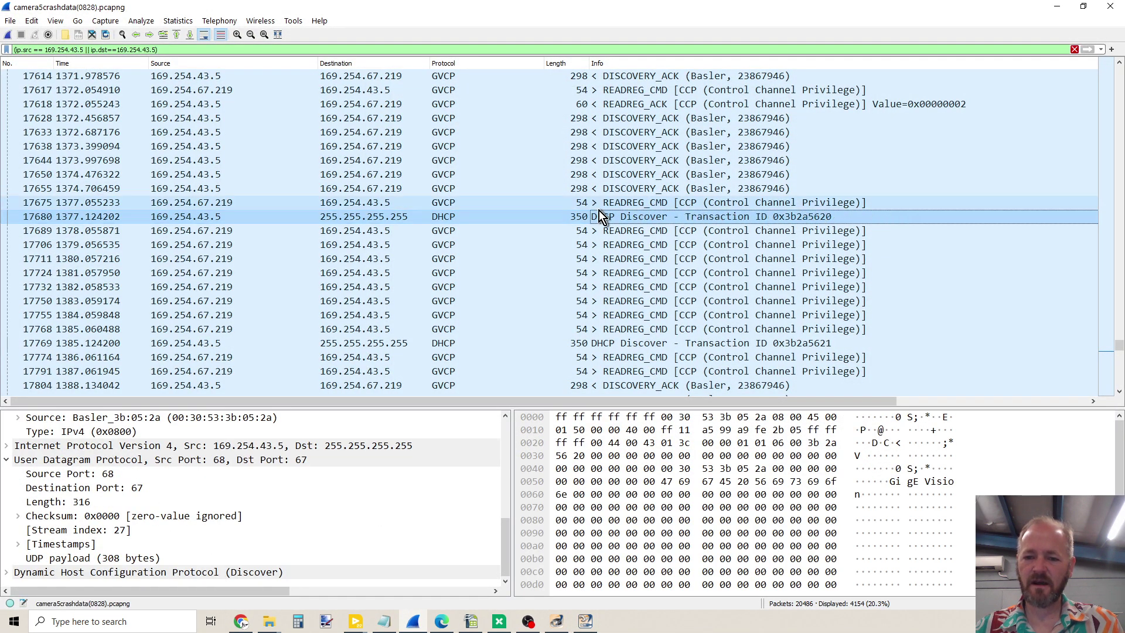
scroll(669, 200, up, 2)
scroll(691, 223, up, 10)
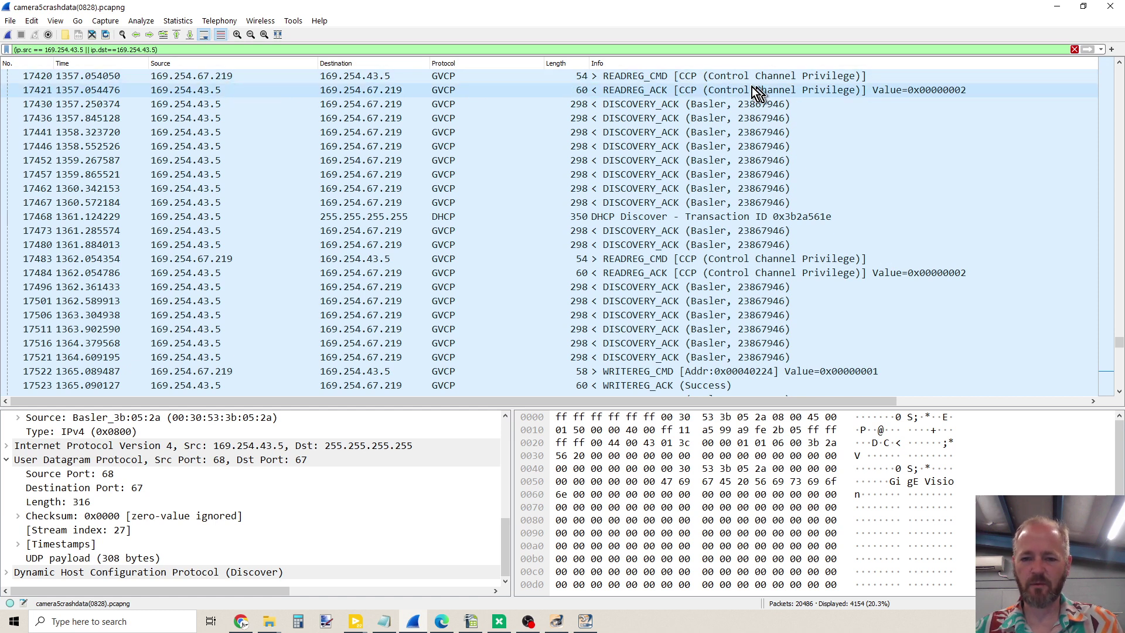
click(624, 79)
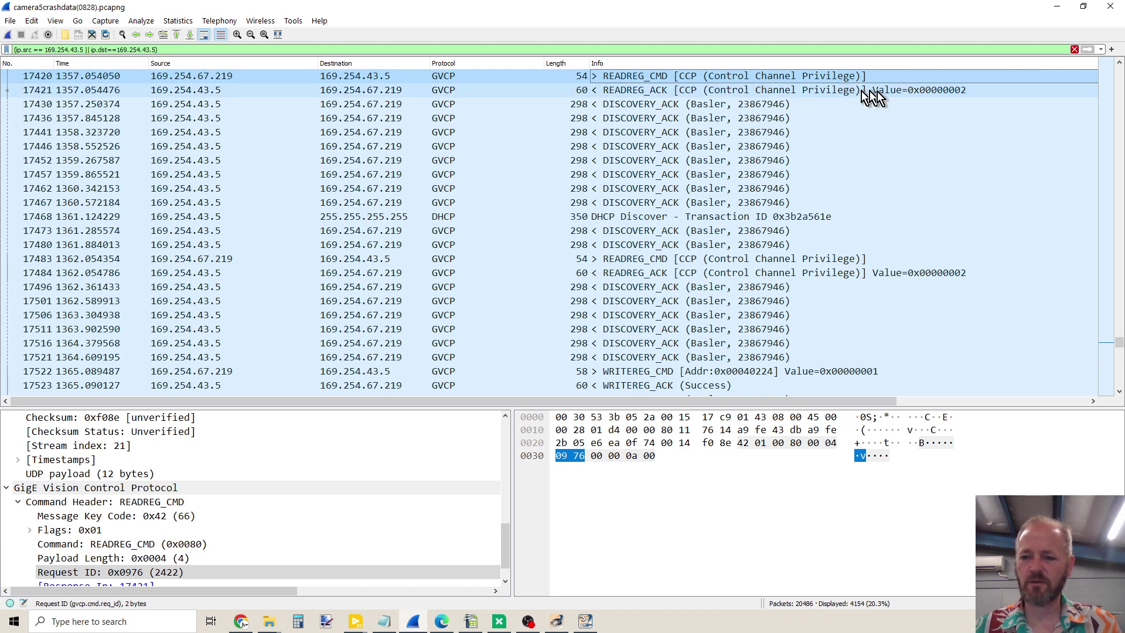
click(782, 93)
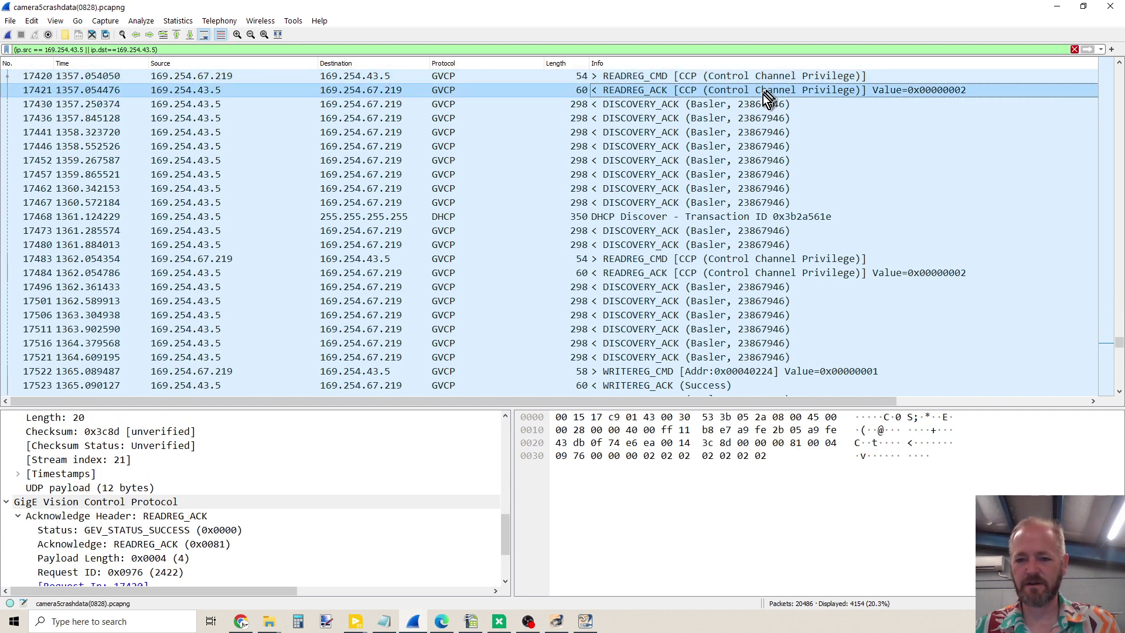
Step through READREG_CMDs 17483, 17556 and 17617 to unanswered READREG_CMD 17675.
click(791, 261)
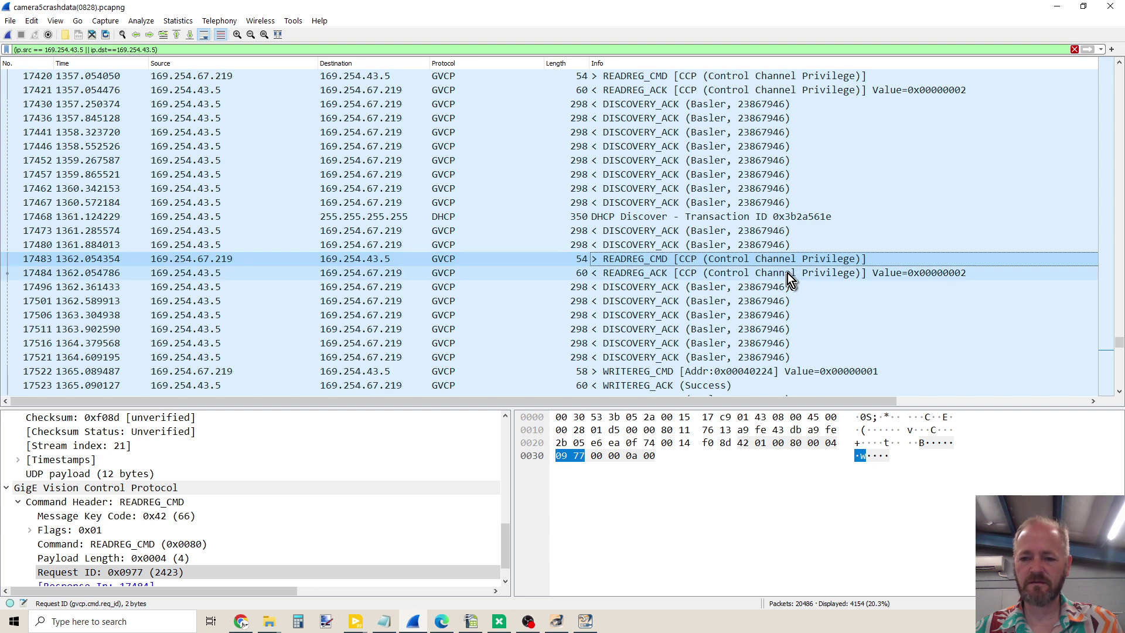
click(787, 273)
scroll(753, 243, down, 4)
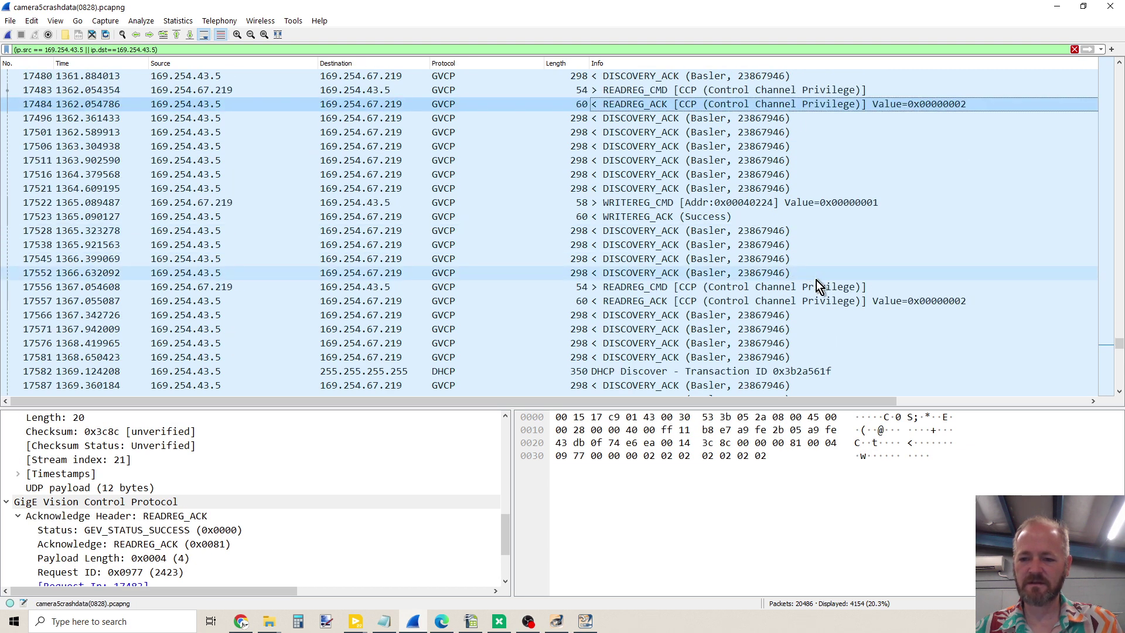
click(779, 286)
scroll(718, 248, down, 4)
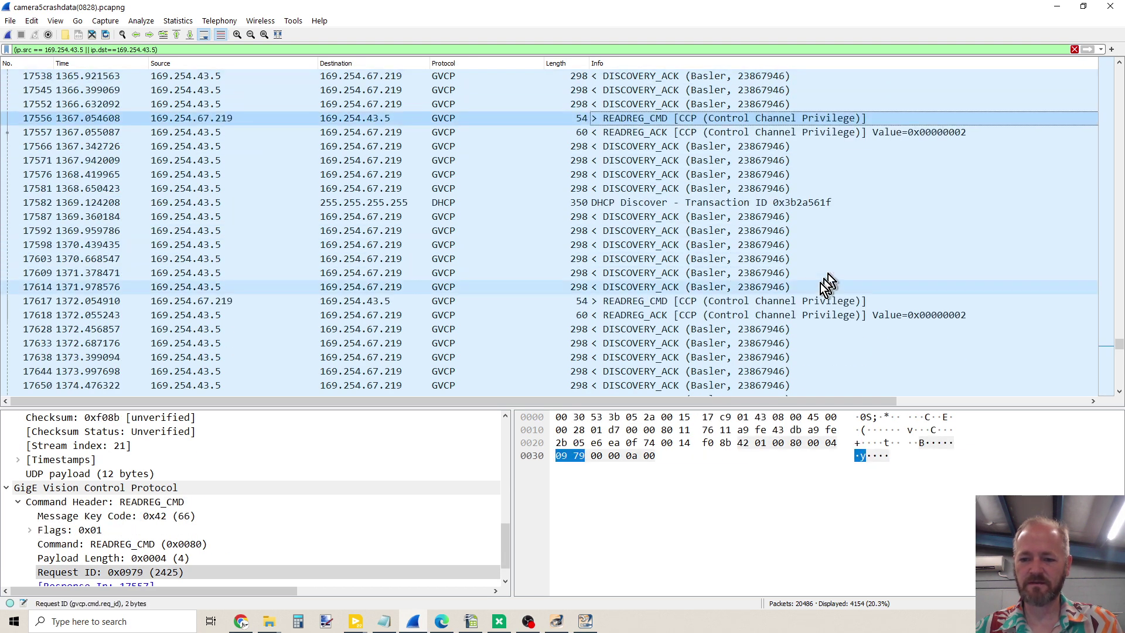
click(816, 300)
scroll(720, 221, down, 4)
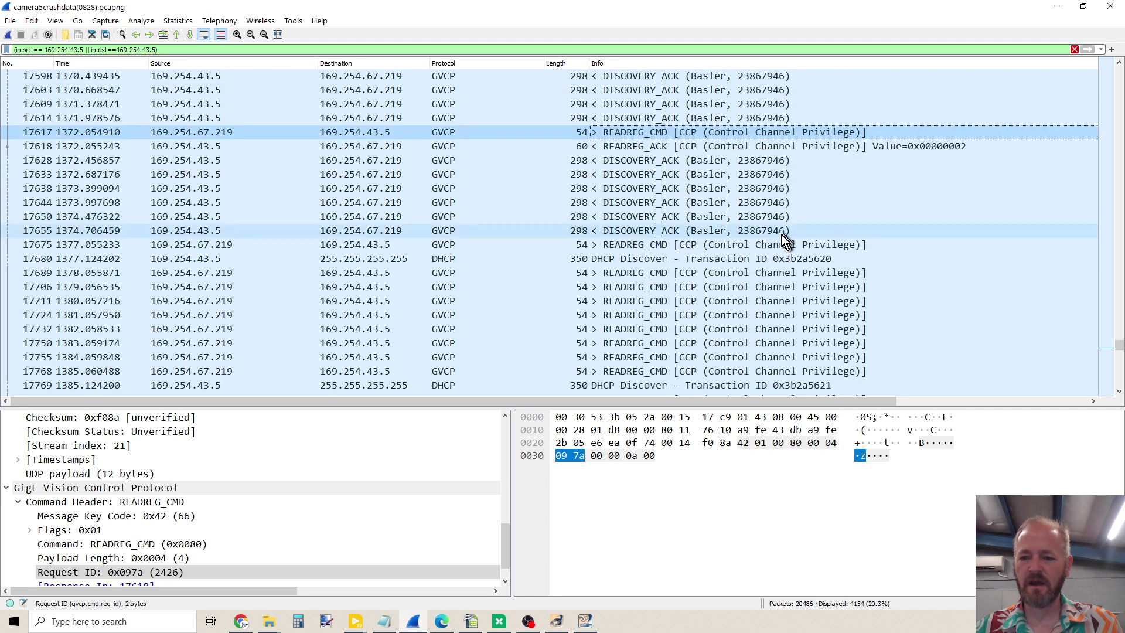
click(758, 245)
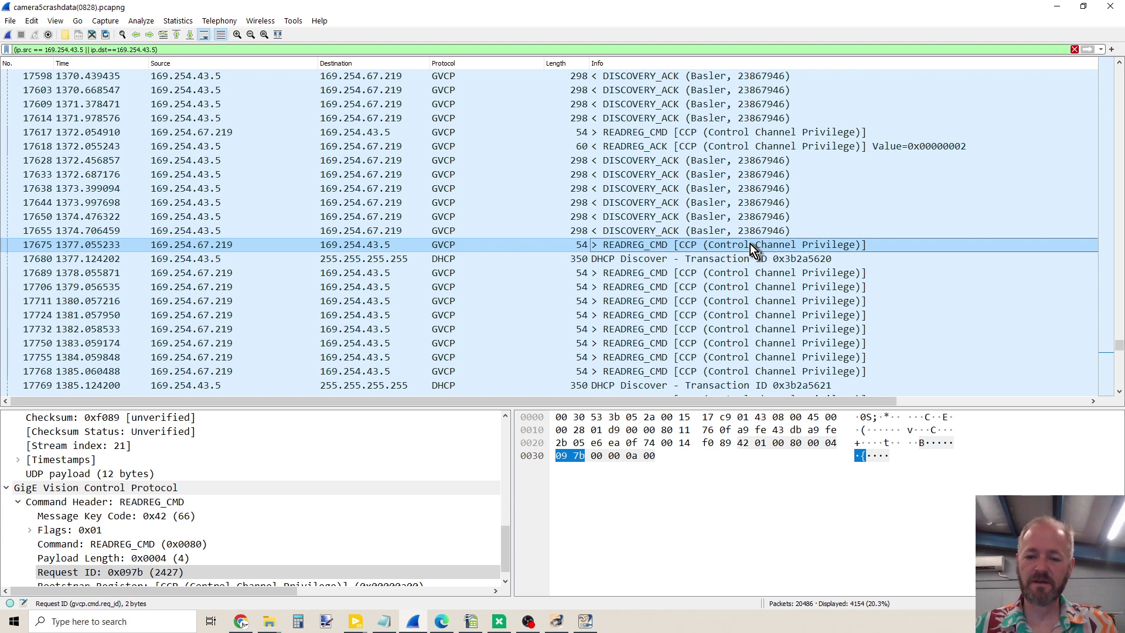
Show UDP and DHCP details of Discover 17680, broadcast from 169.254.43.5 to 255.255.255.255.
click(595, 261)
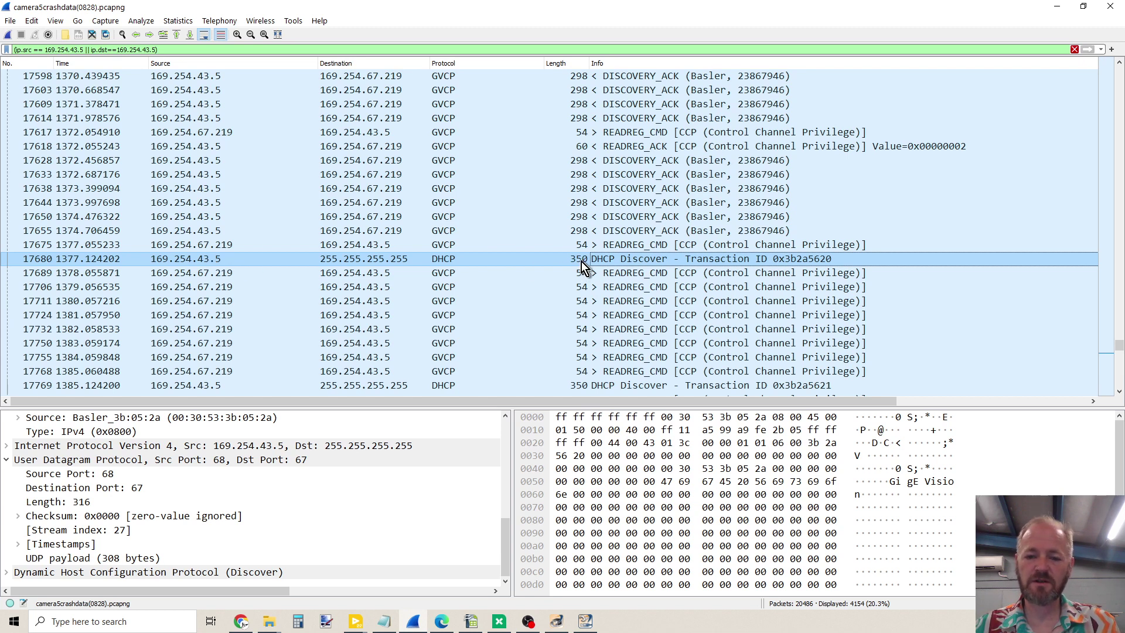
Walk from READREG_CMD 17675 past DHCP Discover 17680 to unanswered READREG_CMD 17768.
click(637, 245)
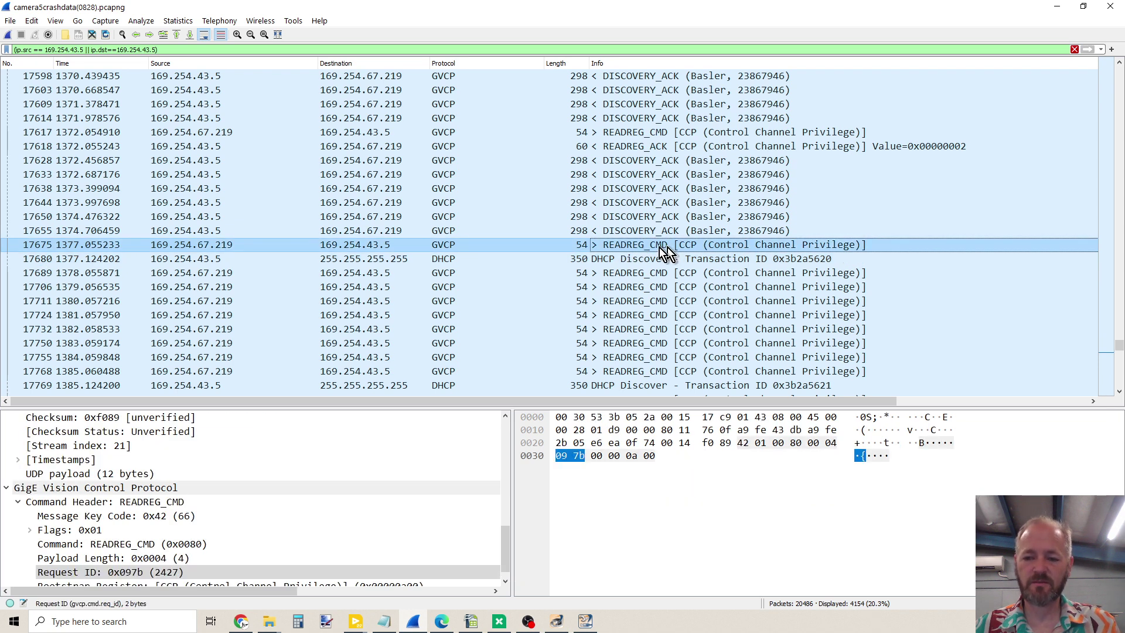
click(630, 259)
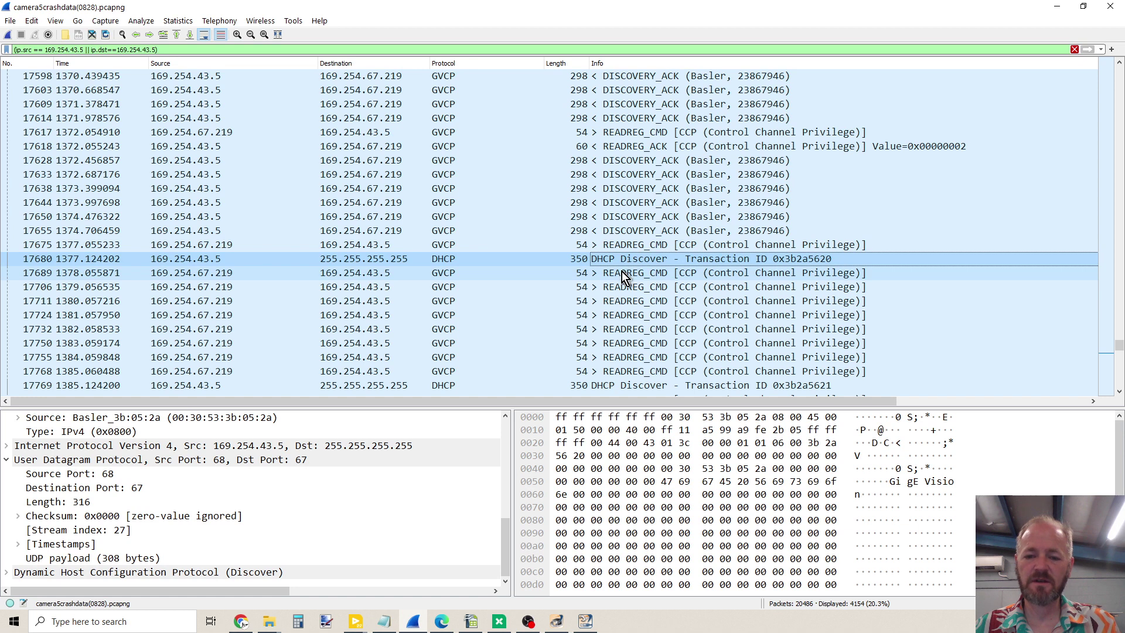
click(621, 272)
click(625, 287)
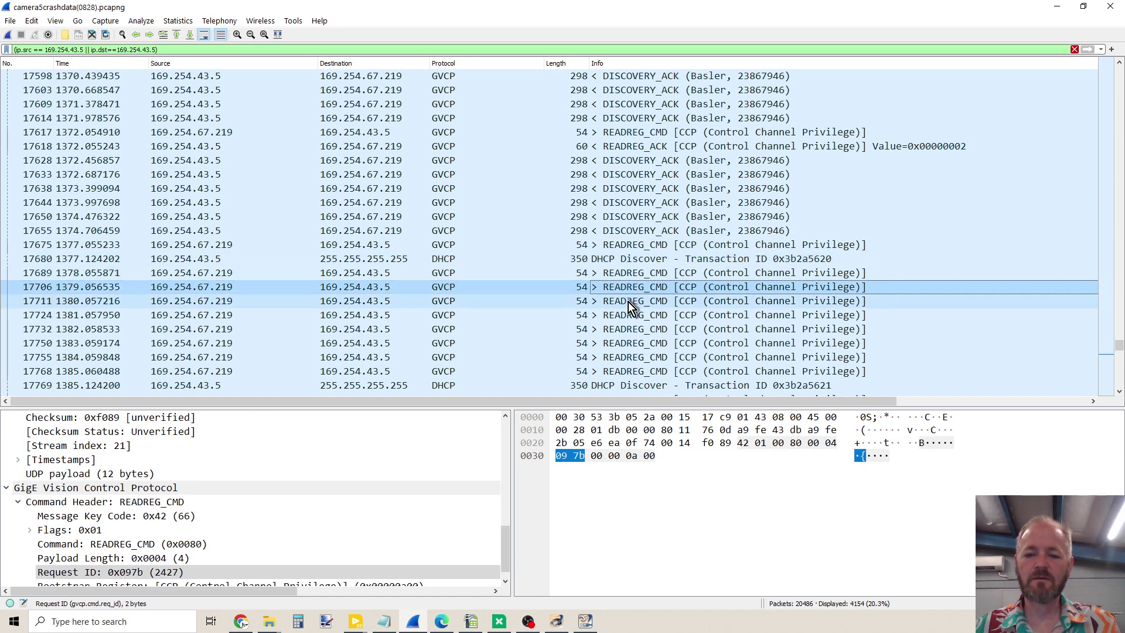
click(628, 301)
click(627, 315)
click(631, 330)
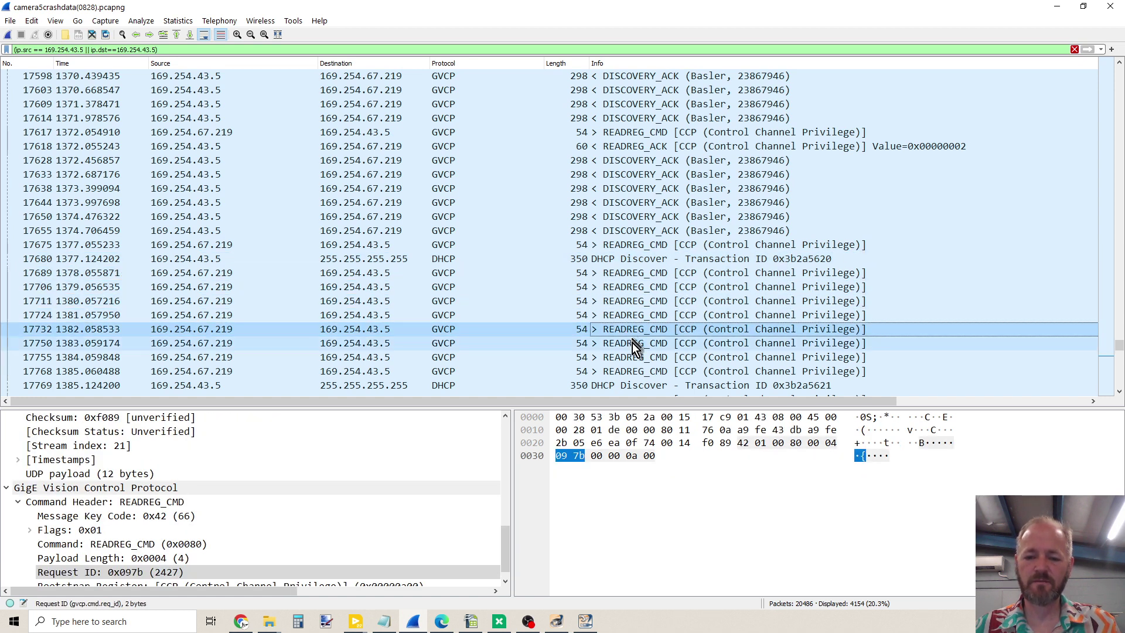
click(632, 344)
click(630, 357)
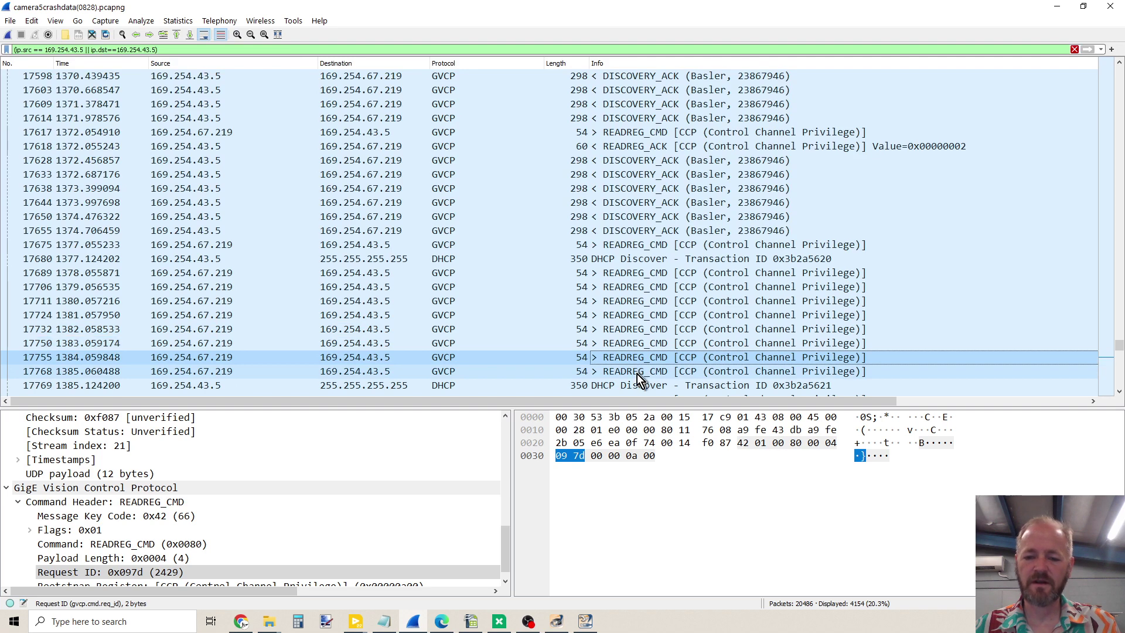
click(638, 374)
Inspect DHCP Discover 17769, then READREG_CMDs 17774 and 17791 (request ID 0x097d).
scroll(633, 284, down, 1)
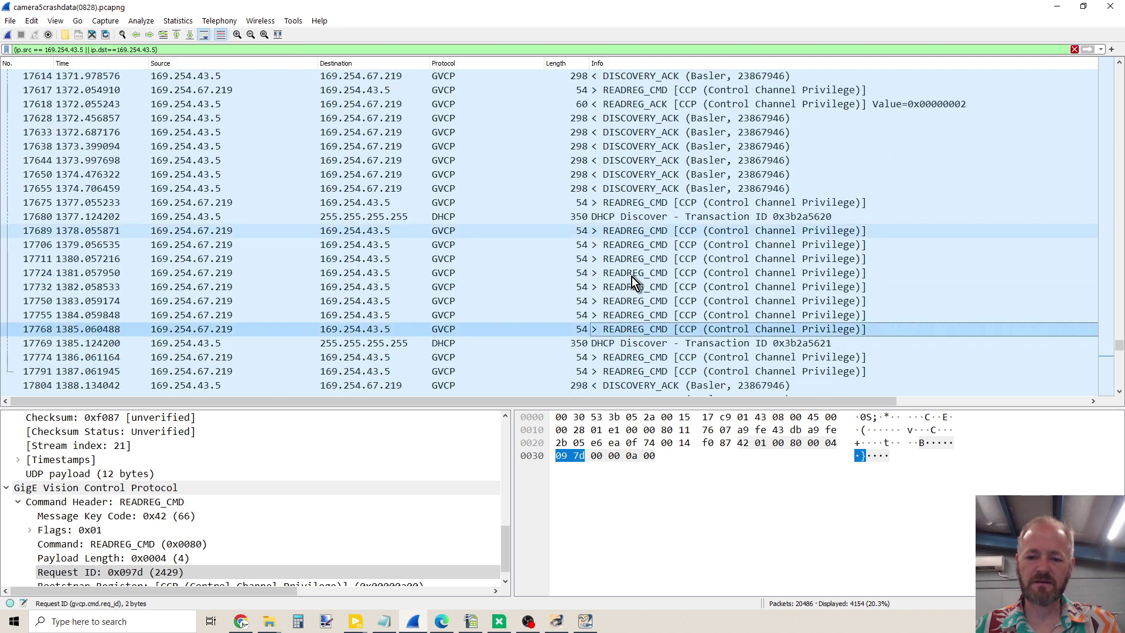
click(628, 343)
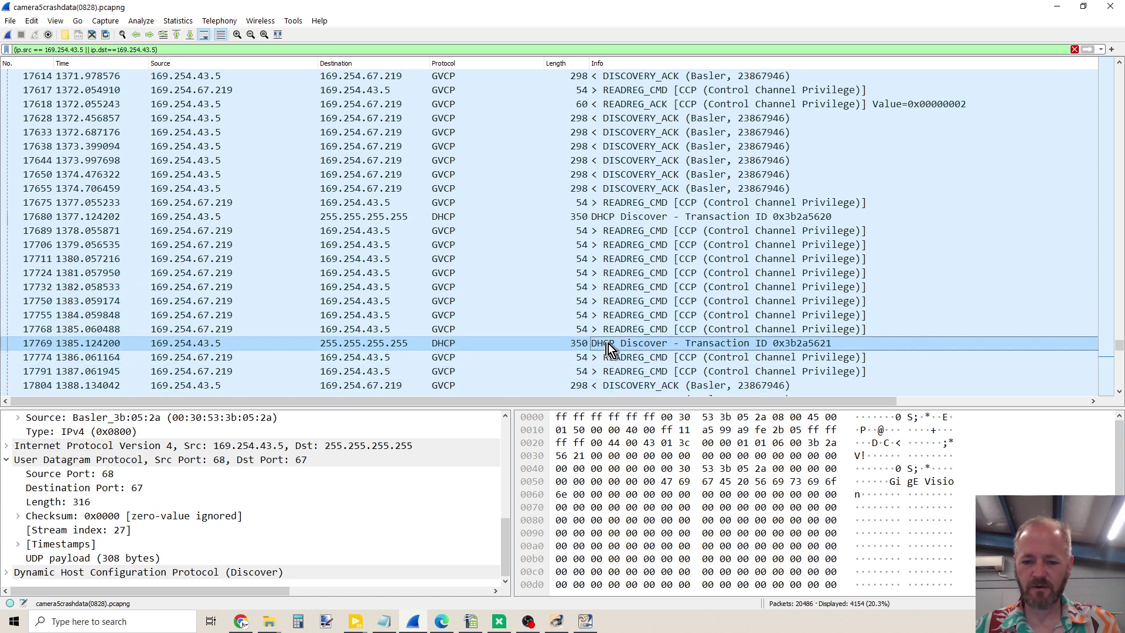
click(638, 358)
click(624, 373)
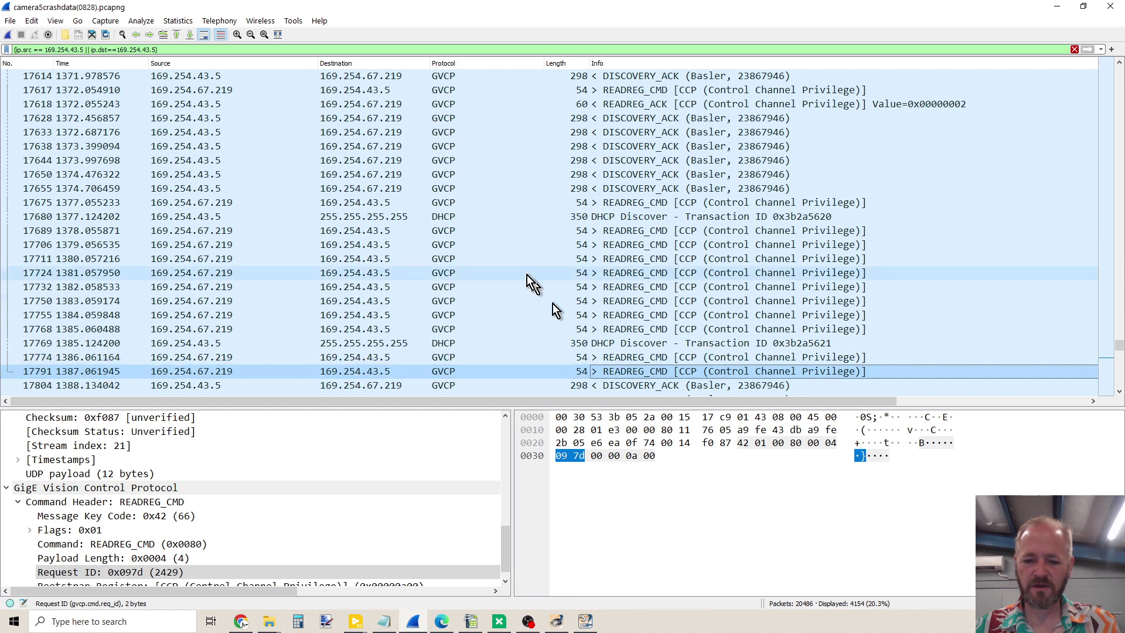
scroll(533, 280, down, 2)
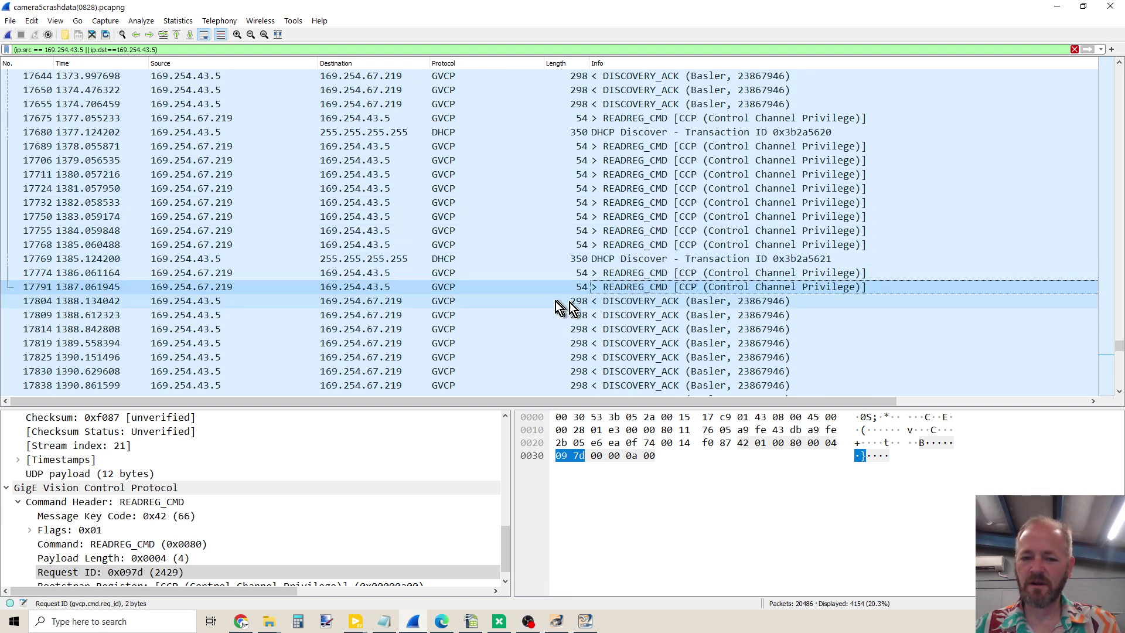
Review DISCOVERY_ACK 17804 and nearby packets, then reselect DHCP Discover 17680.
click(628, 304)
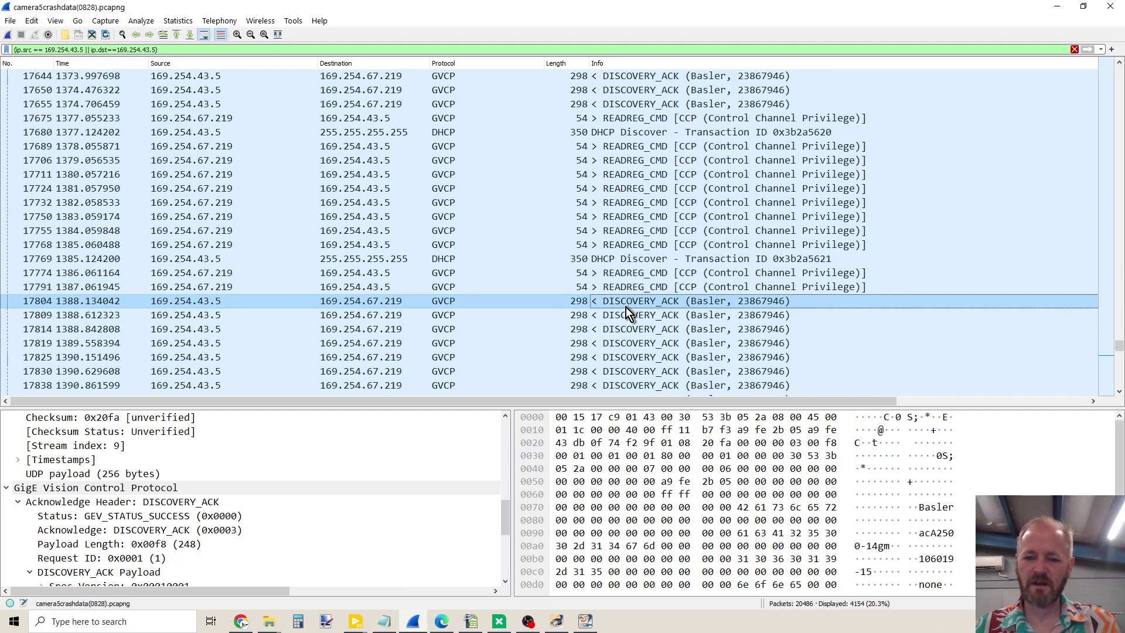
scroll(625, 307, up, 1)
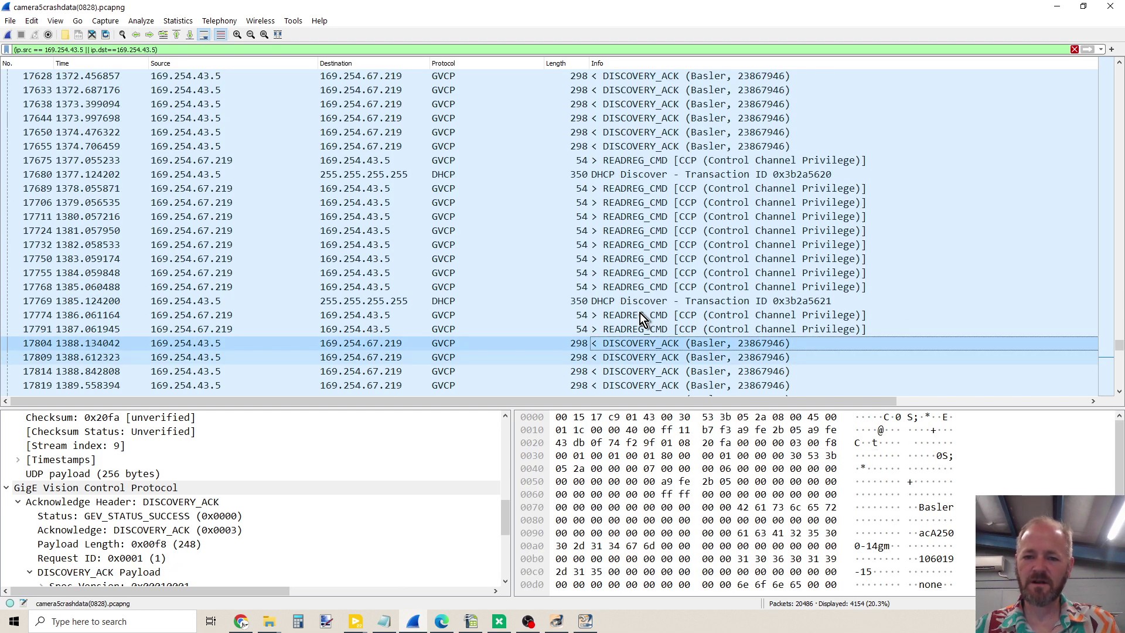
scroll(640, 314, up, 3)
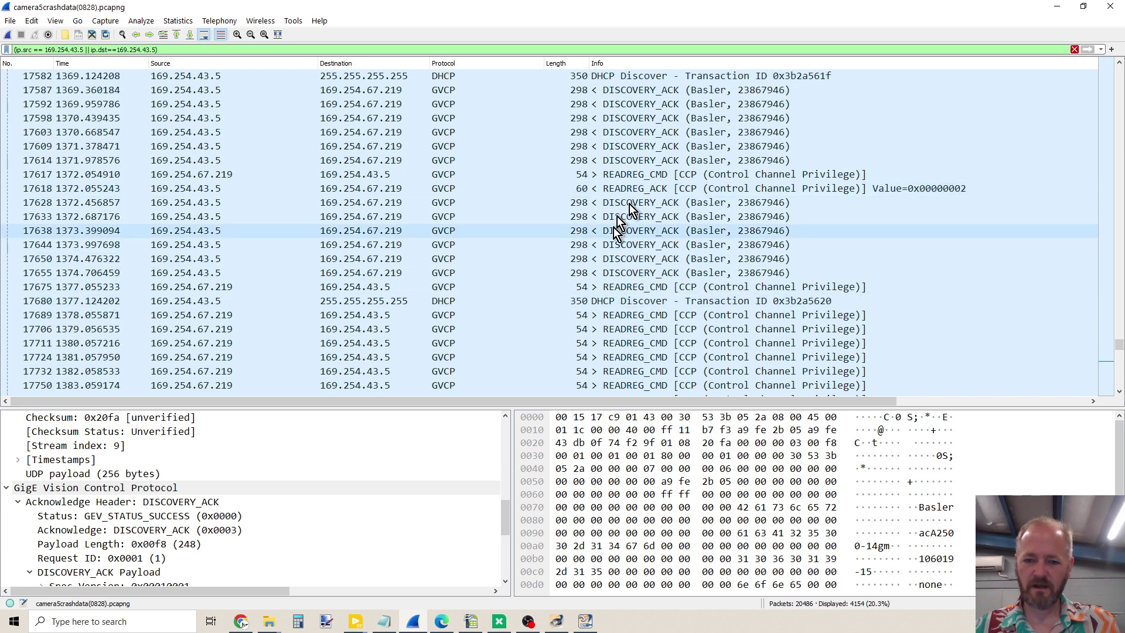
scroll(662, 254, down, 3)
scroll(633, 325, down, 3)
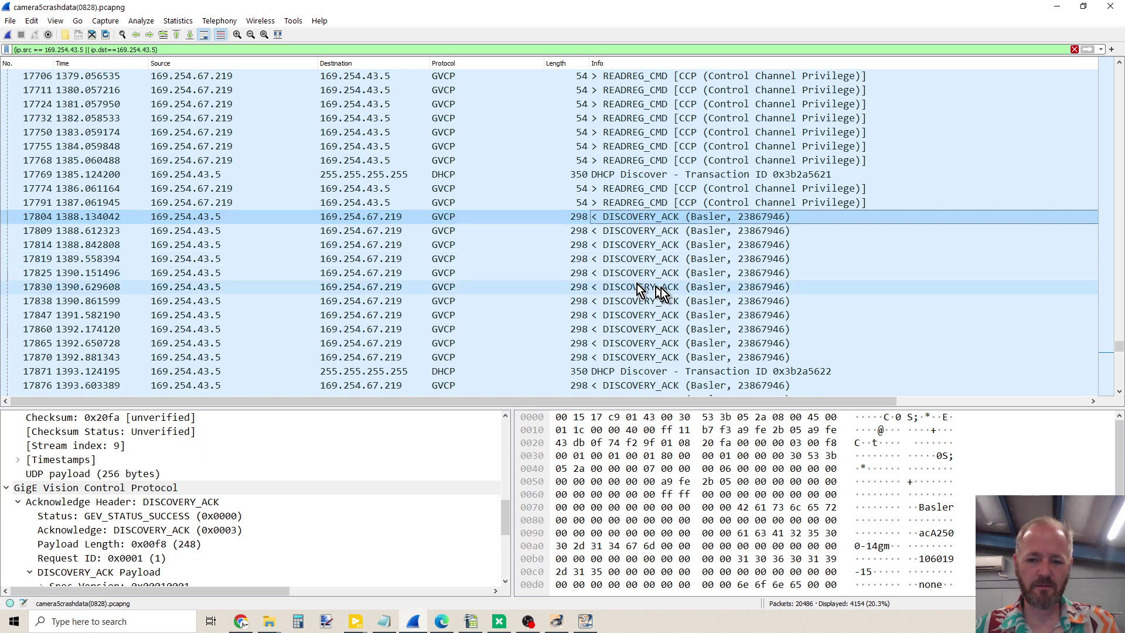
scroll(619, 305, down, 2)
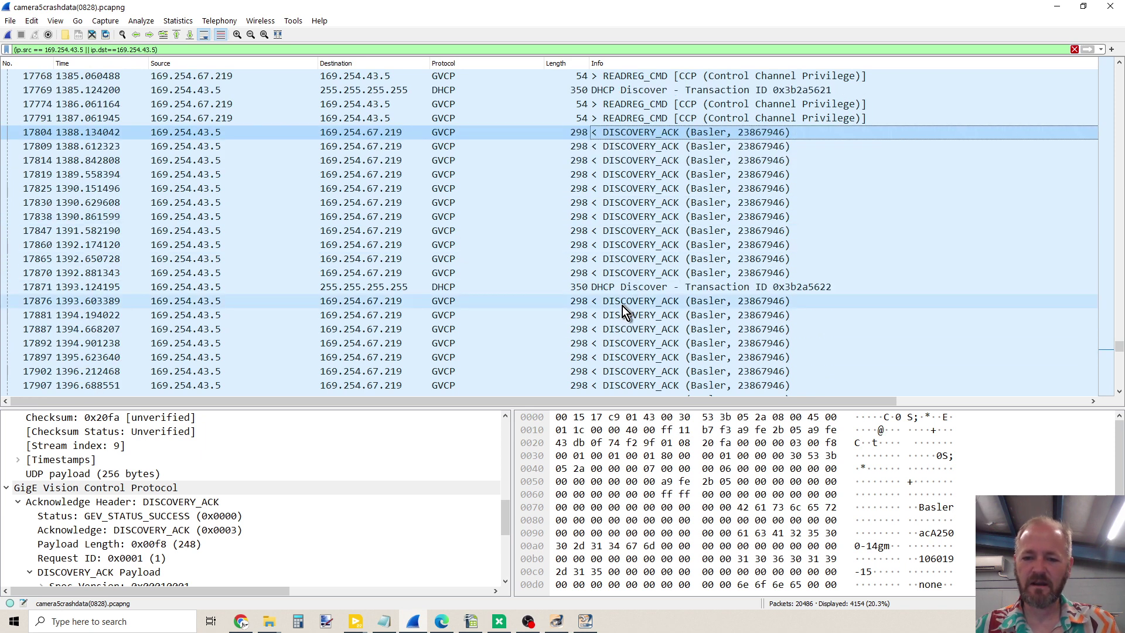
scroll(621, 249, up, 4)
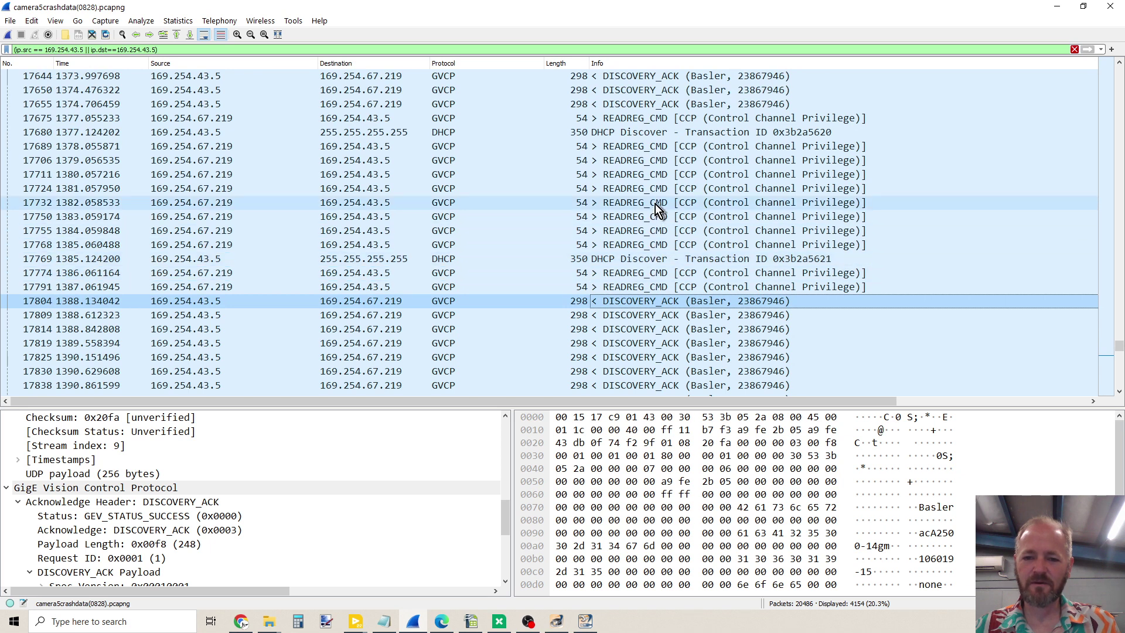
scroll(659, 193, up, 1)
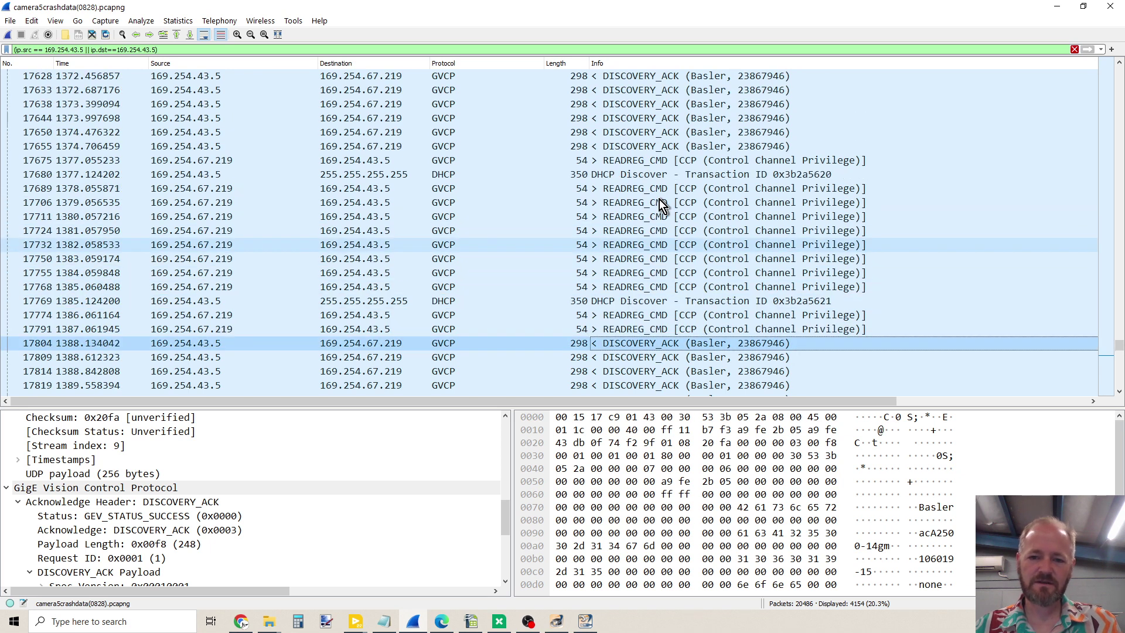
click(628, 175)
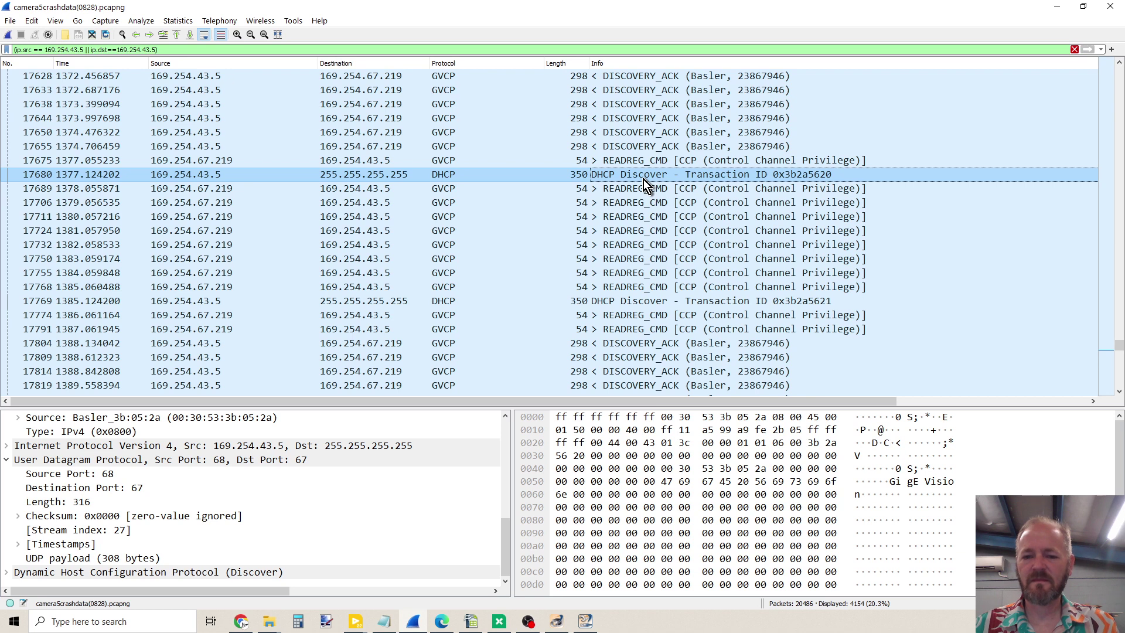
click(528, 621)
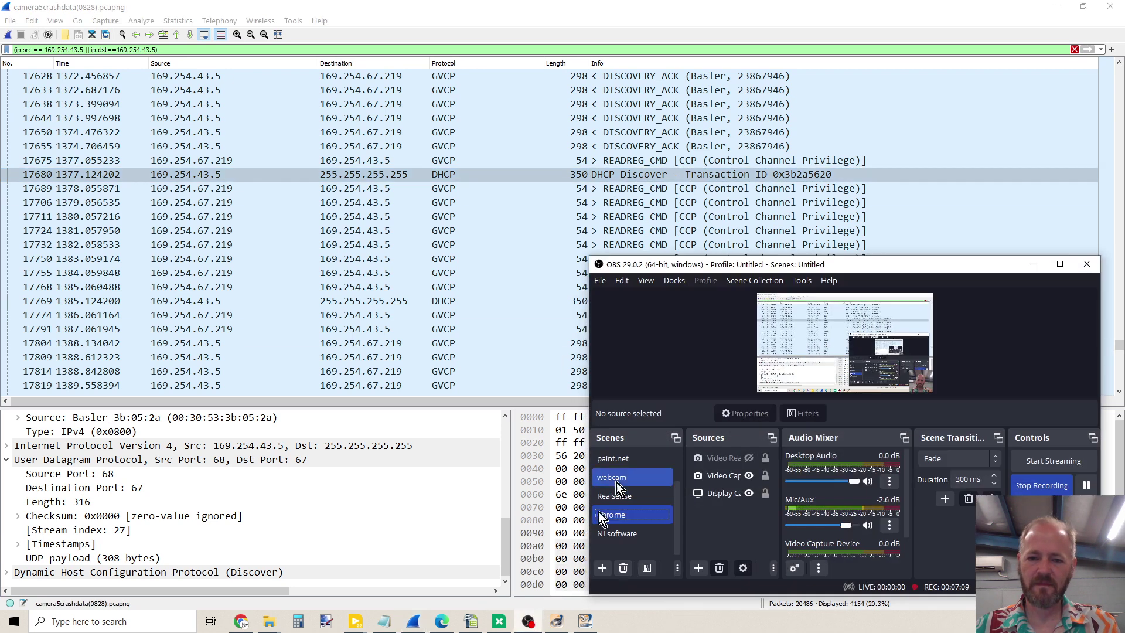